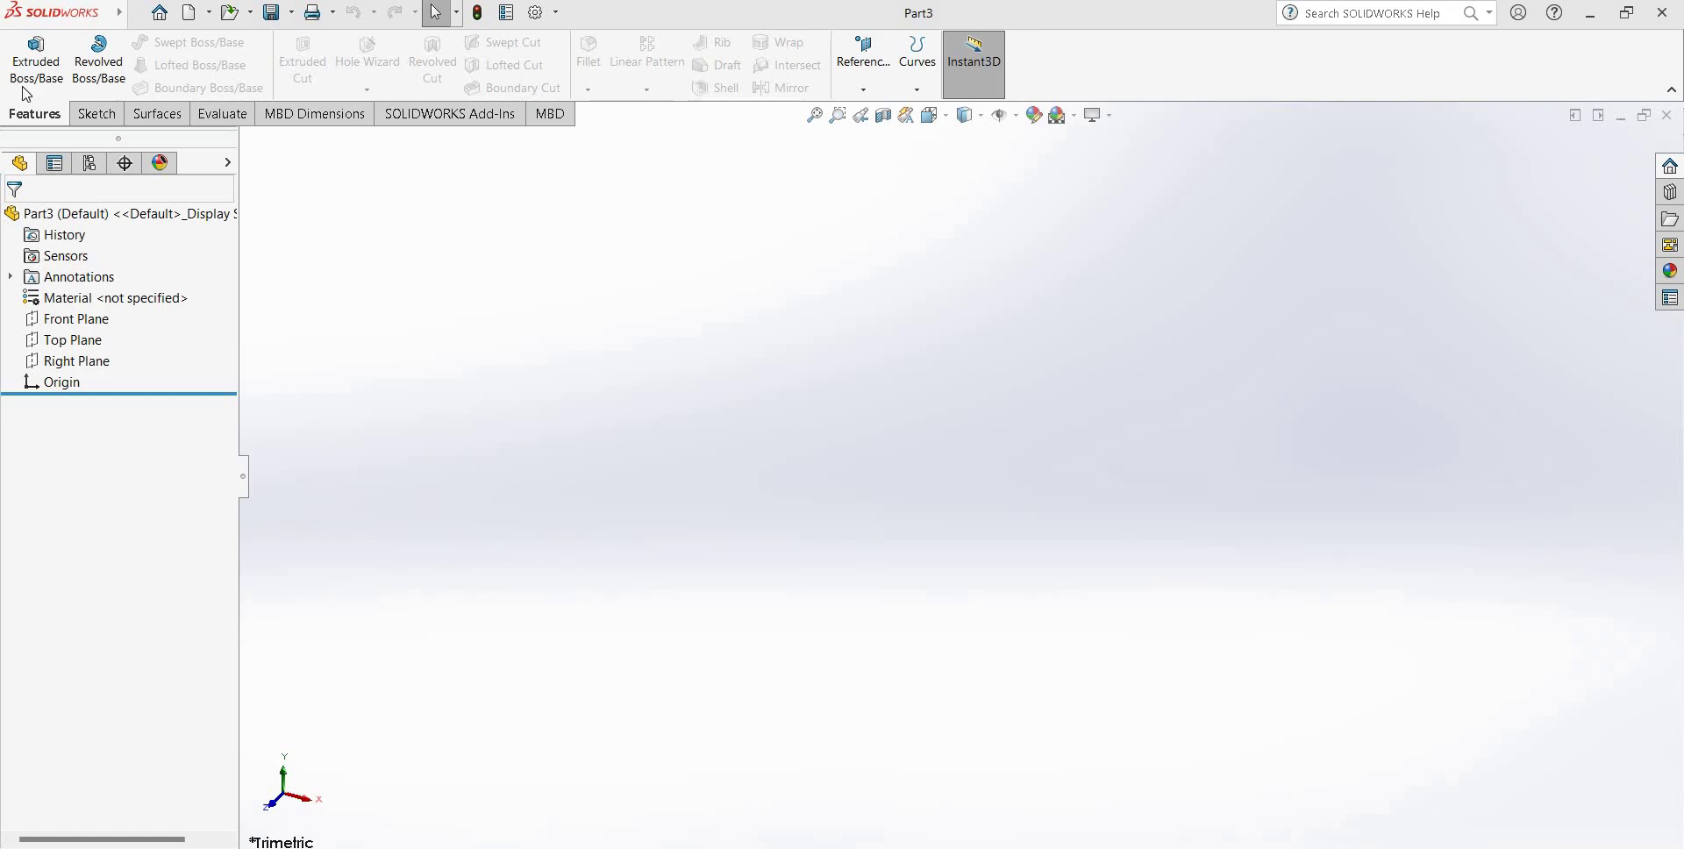
- Start a sketch on the Right Plane and draw a vertical construction line through the origin, extending above and below it
click(95, 113)
click(26, 53)
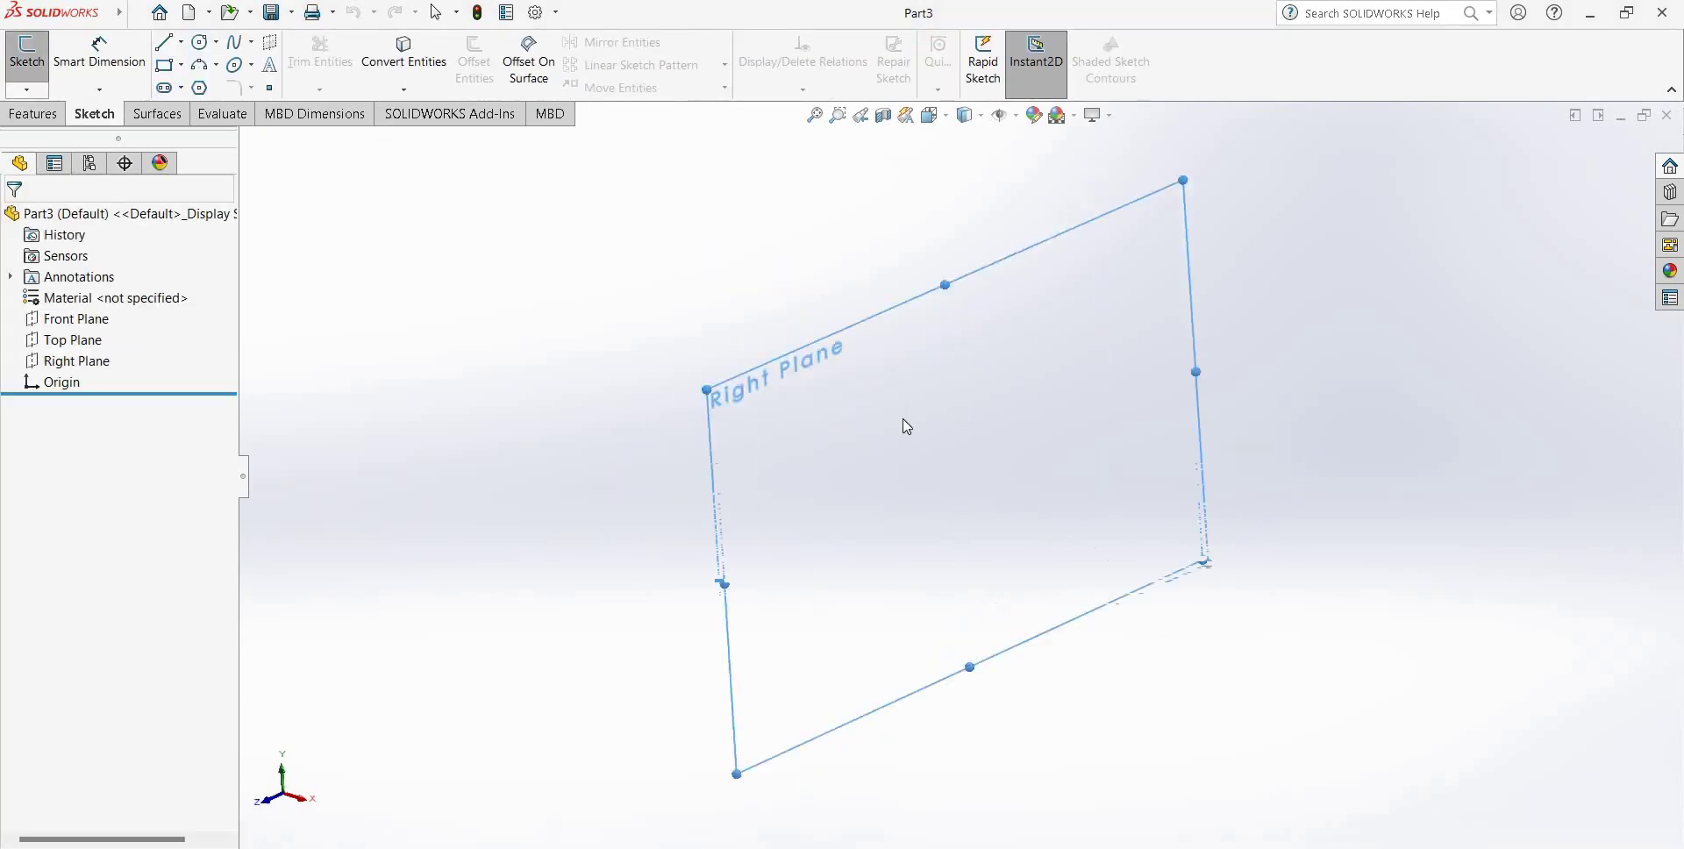
click(907, 426)
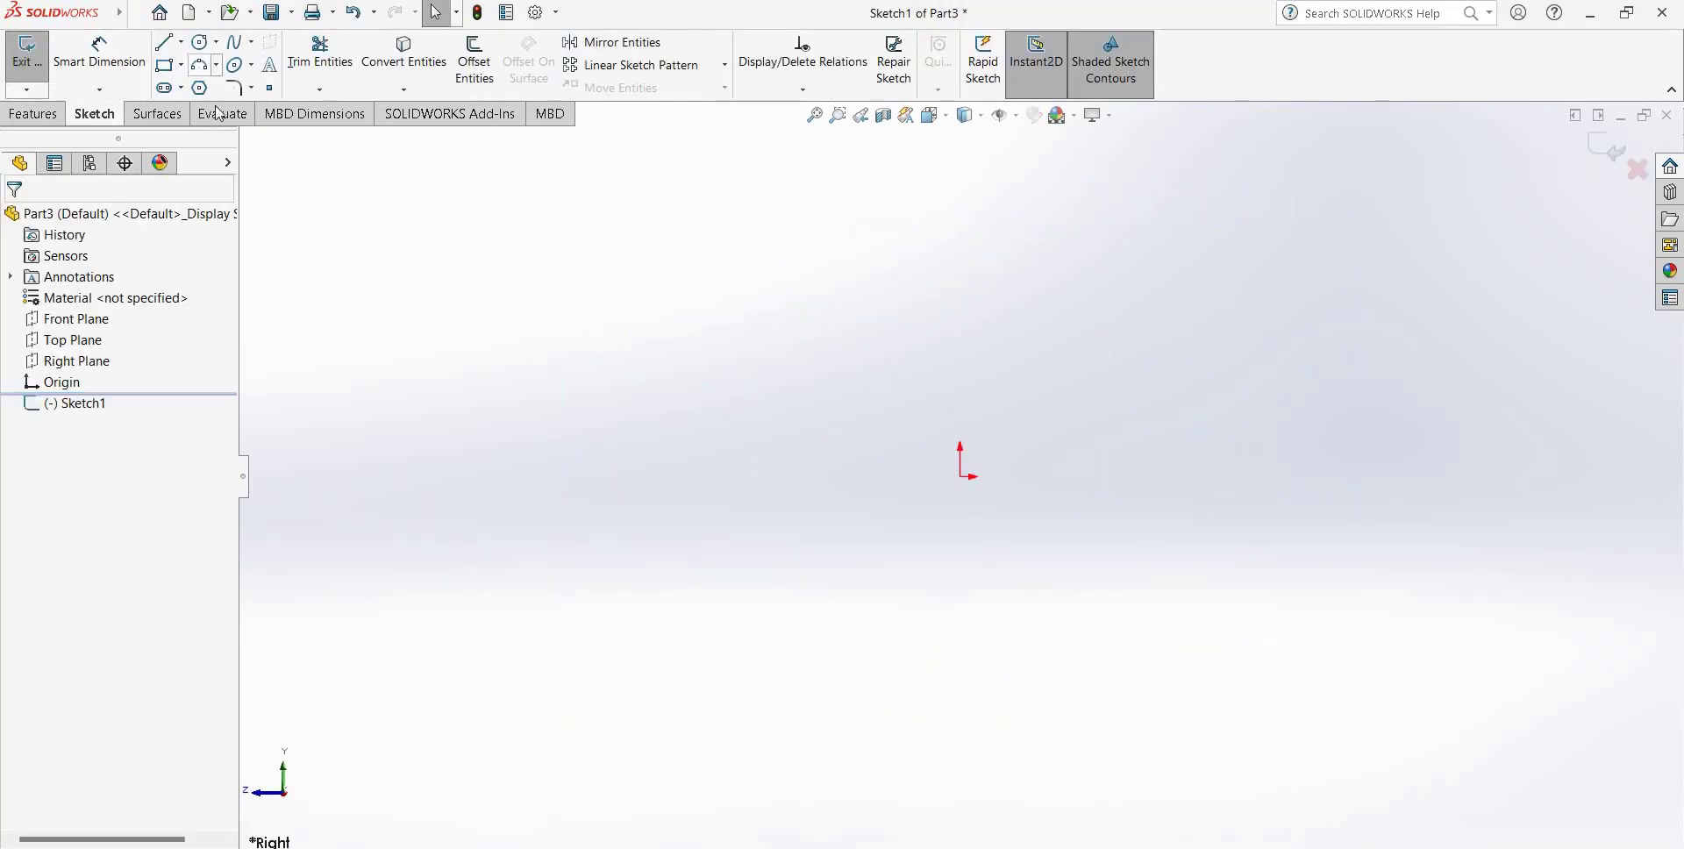
click(182, 43)
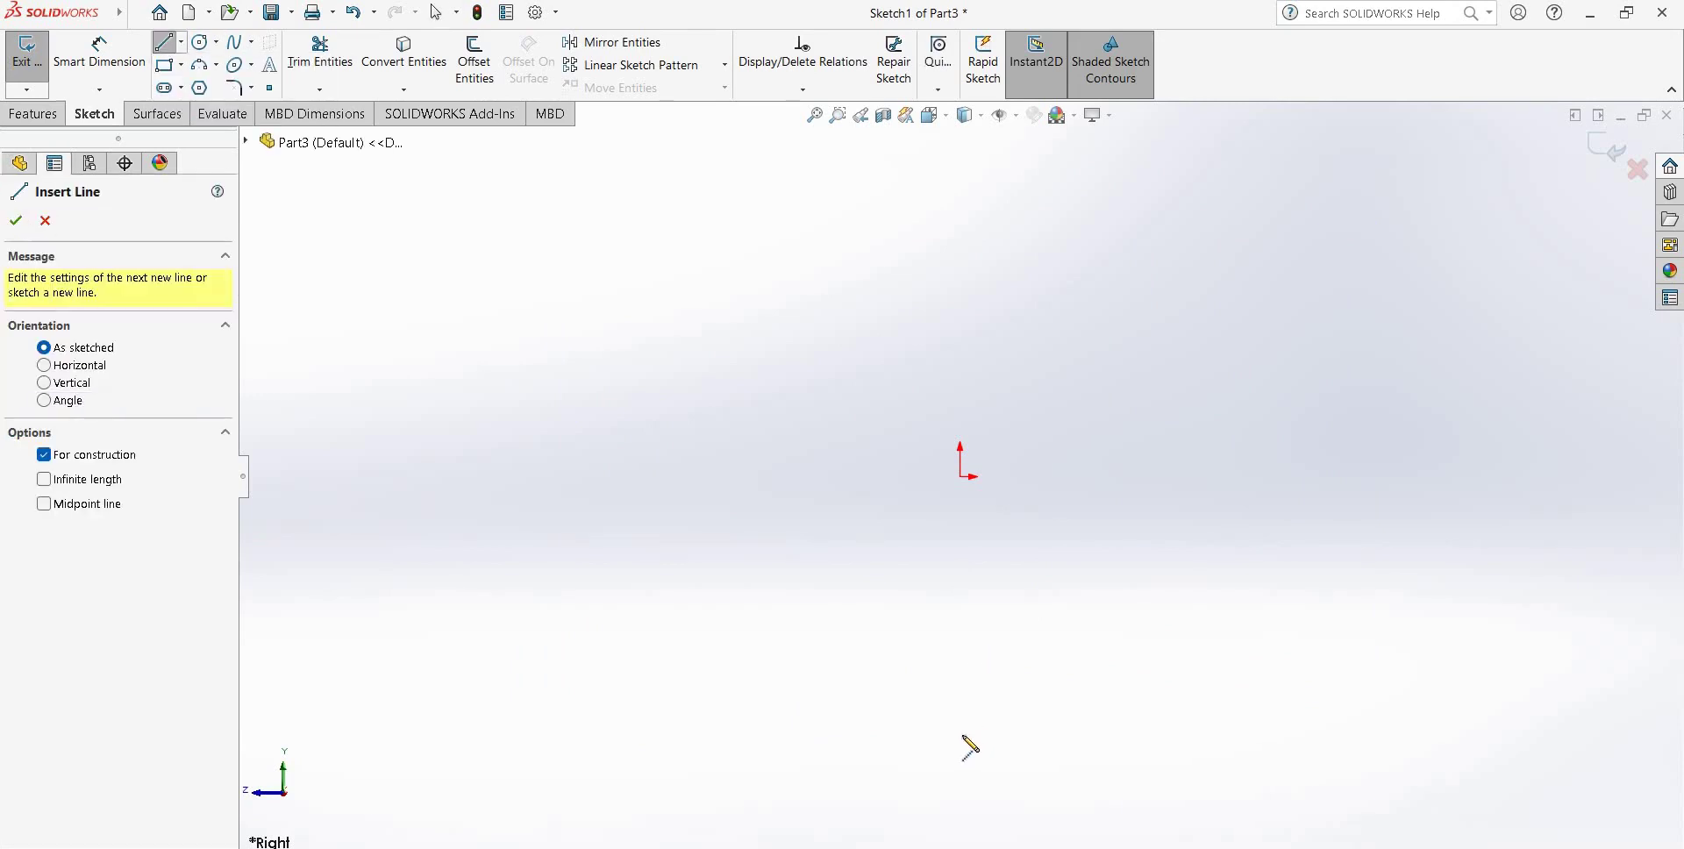
drag(959, 737, 961, 325)
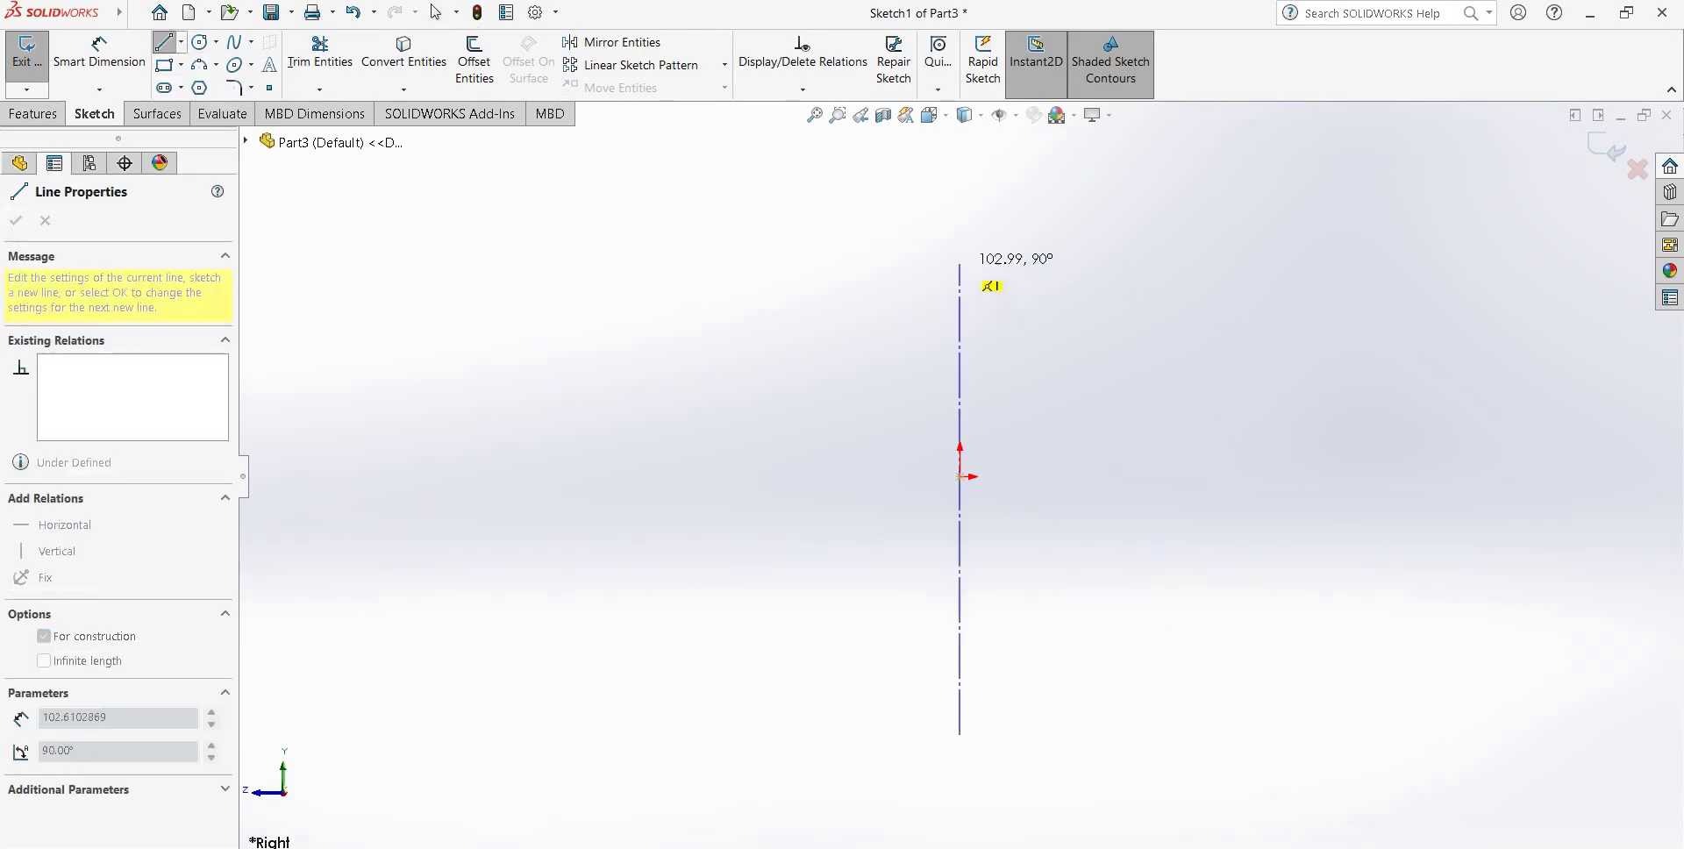
click(961, 245)
key(Escape)
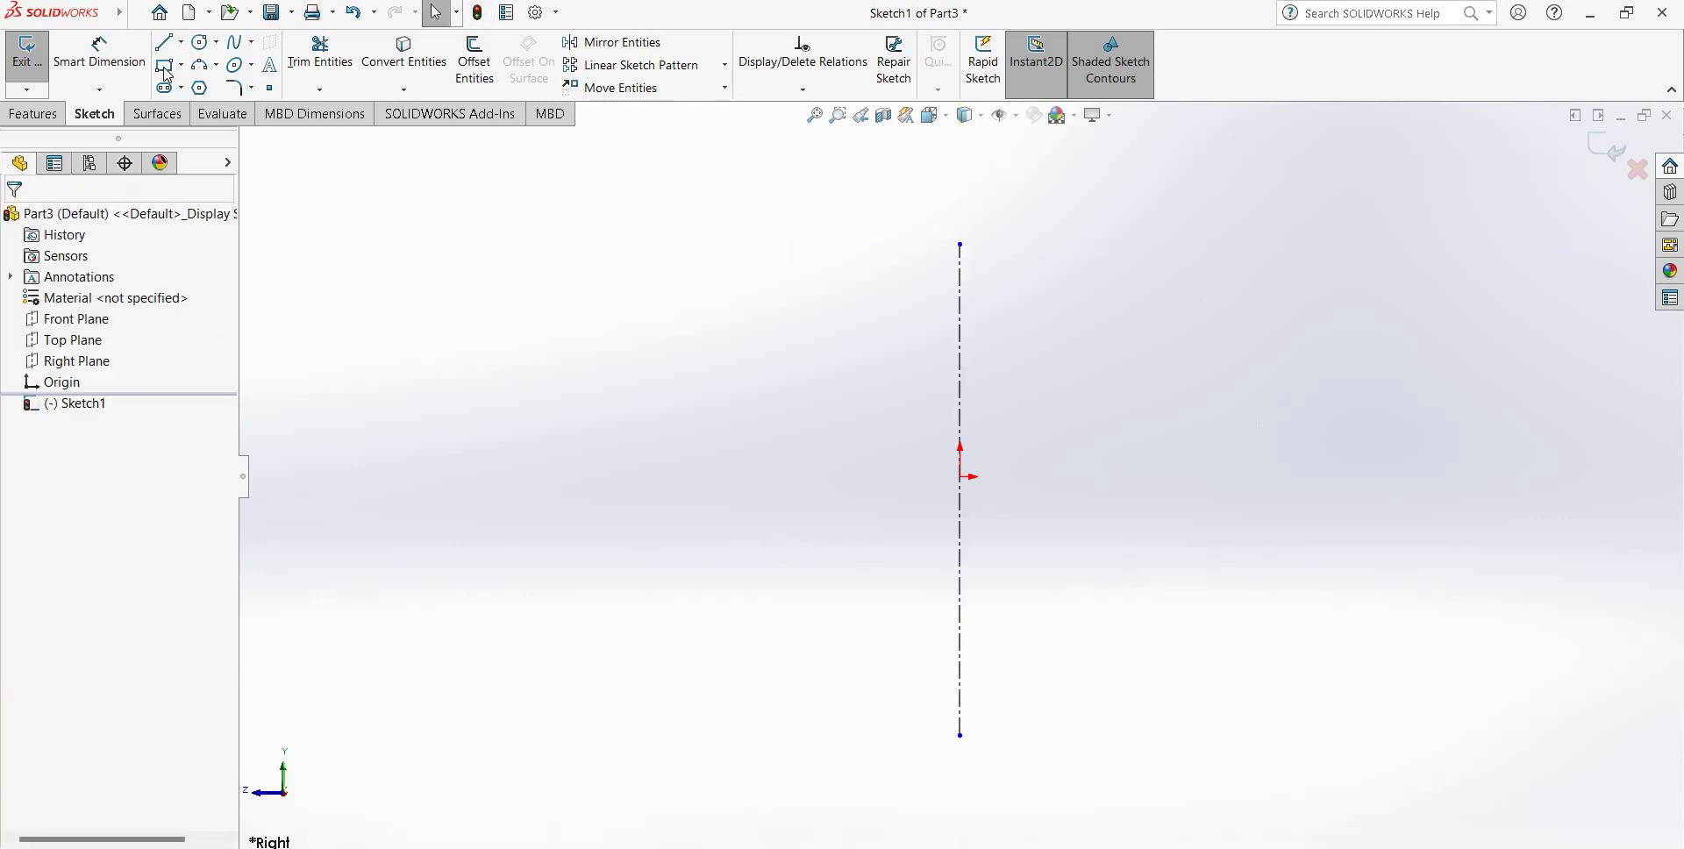
- Sketch a corner rectangle about 72 mm tall, to the right of the construction line and clear of it
key(r)
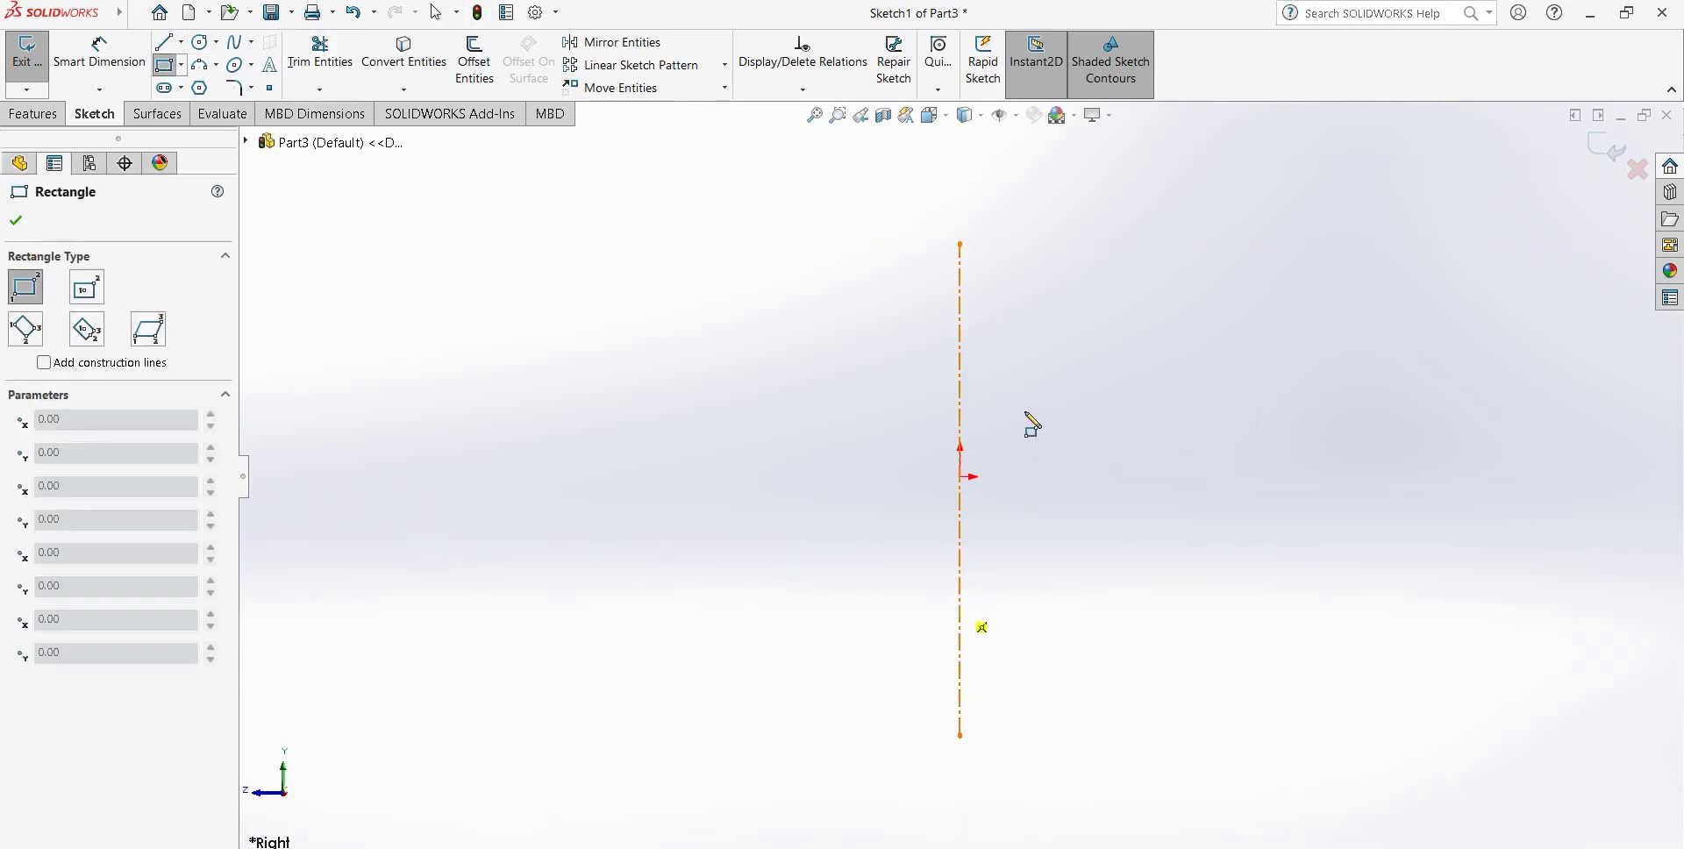
click(1063, 312)
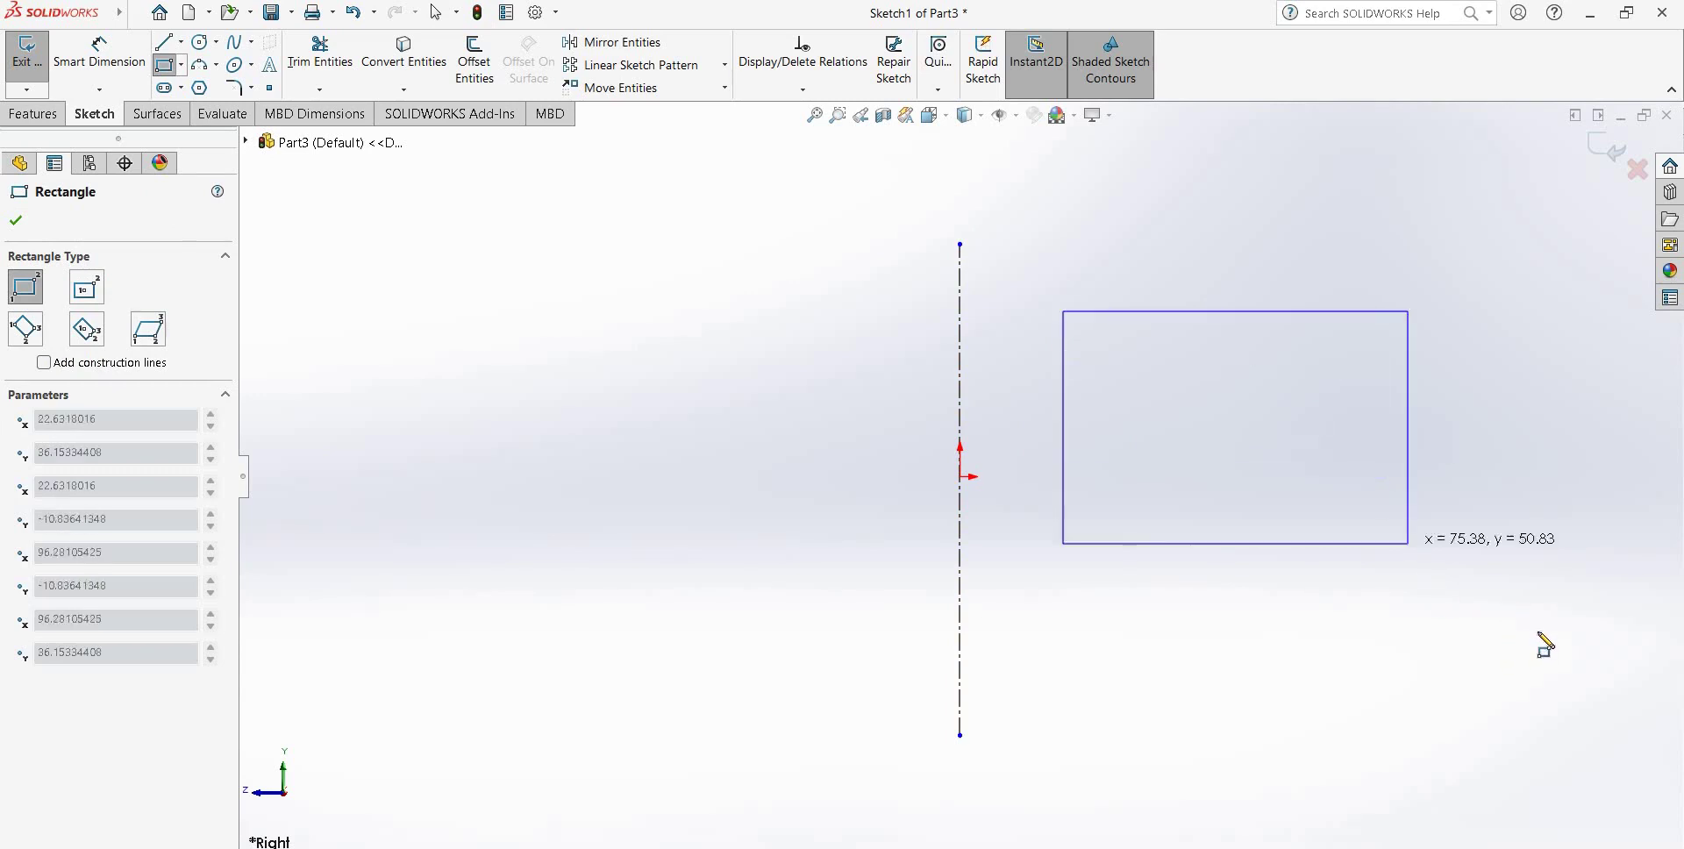
key(Escape)
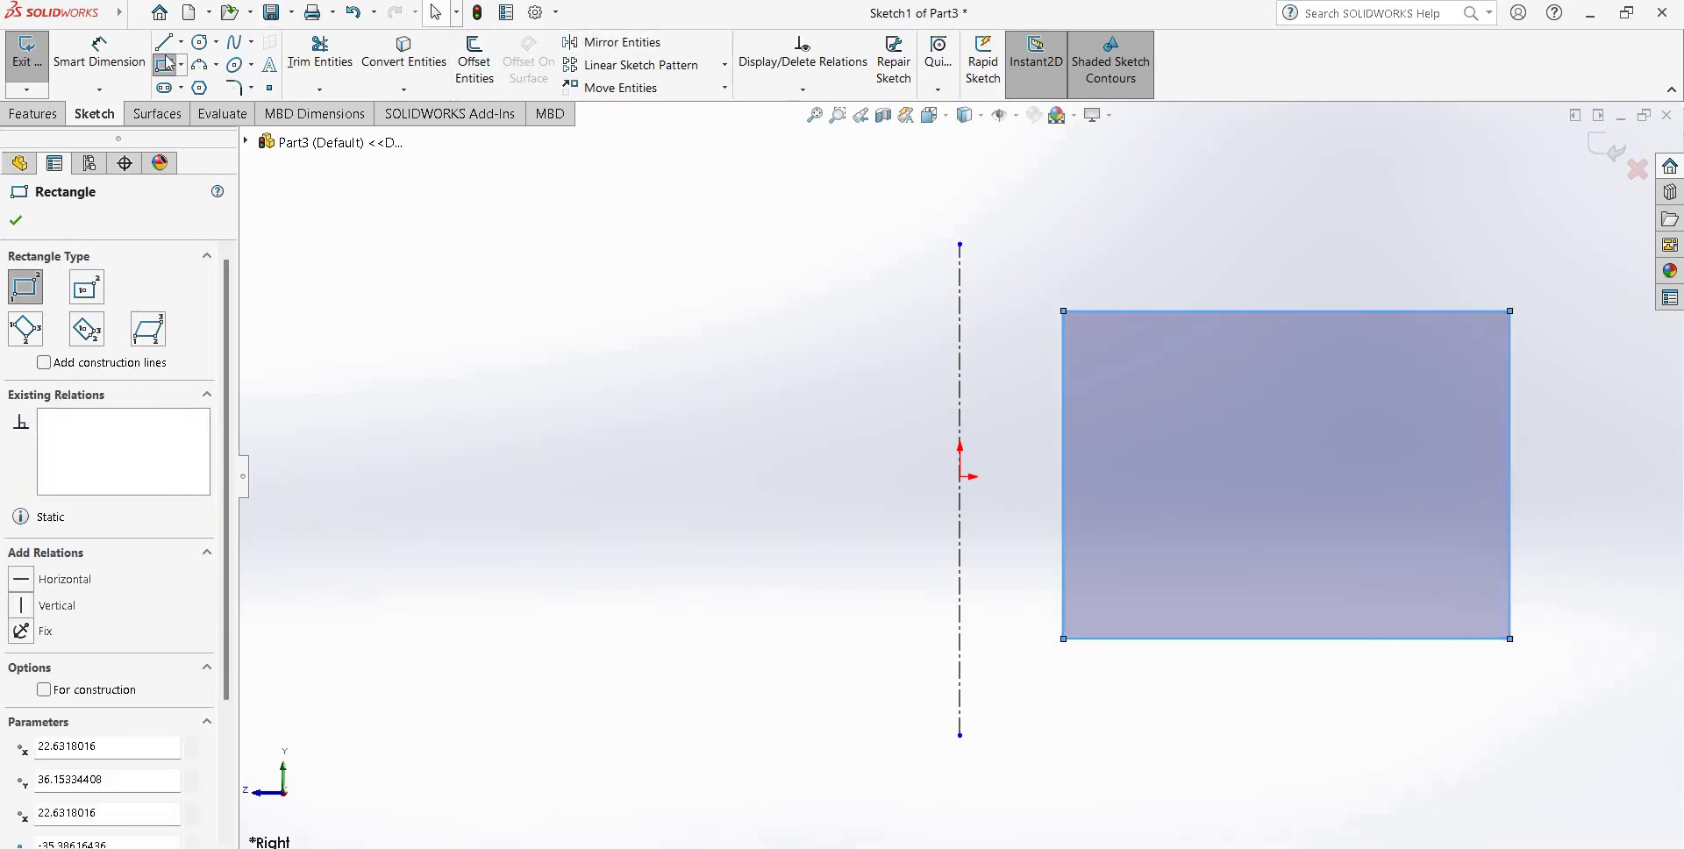
- Dimension the distance from the construction line to the rectangle's nearest vertical edge as 25 mm
click(131, 62)
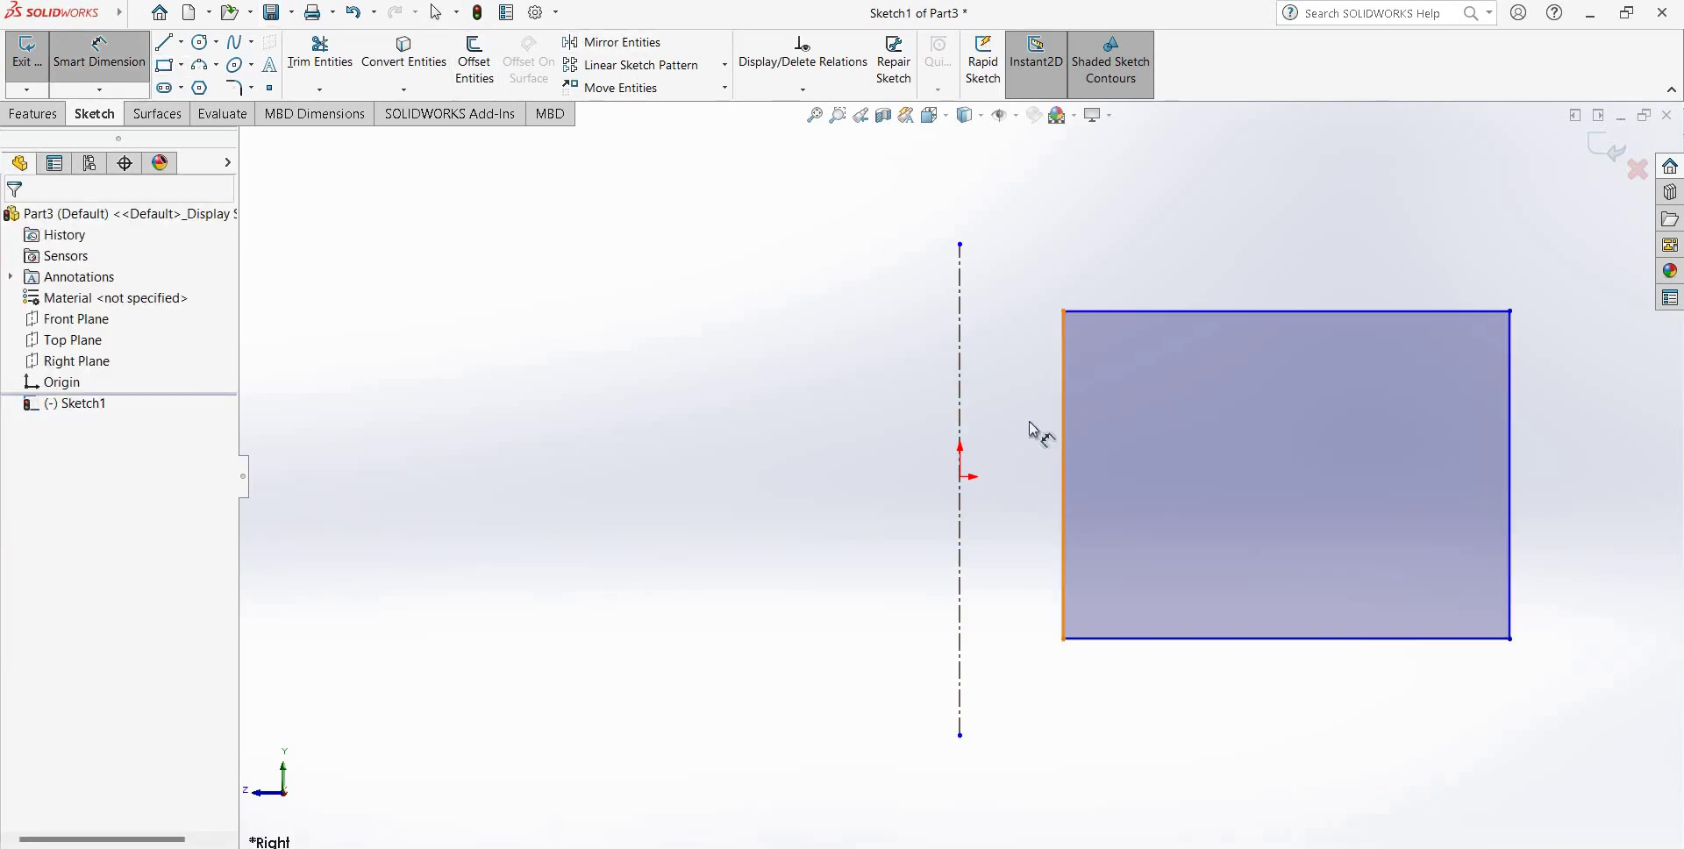
click(962, 424)
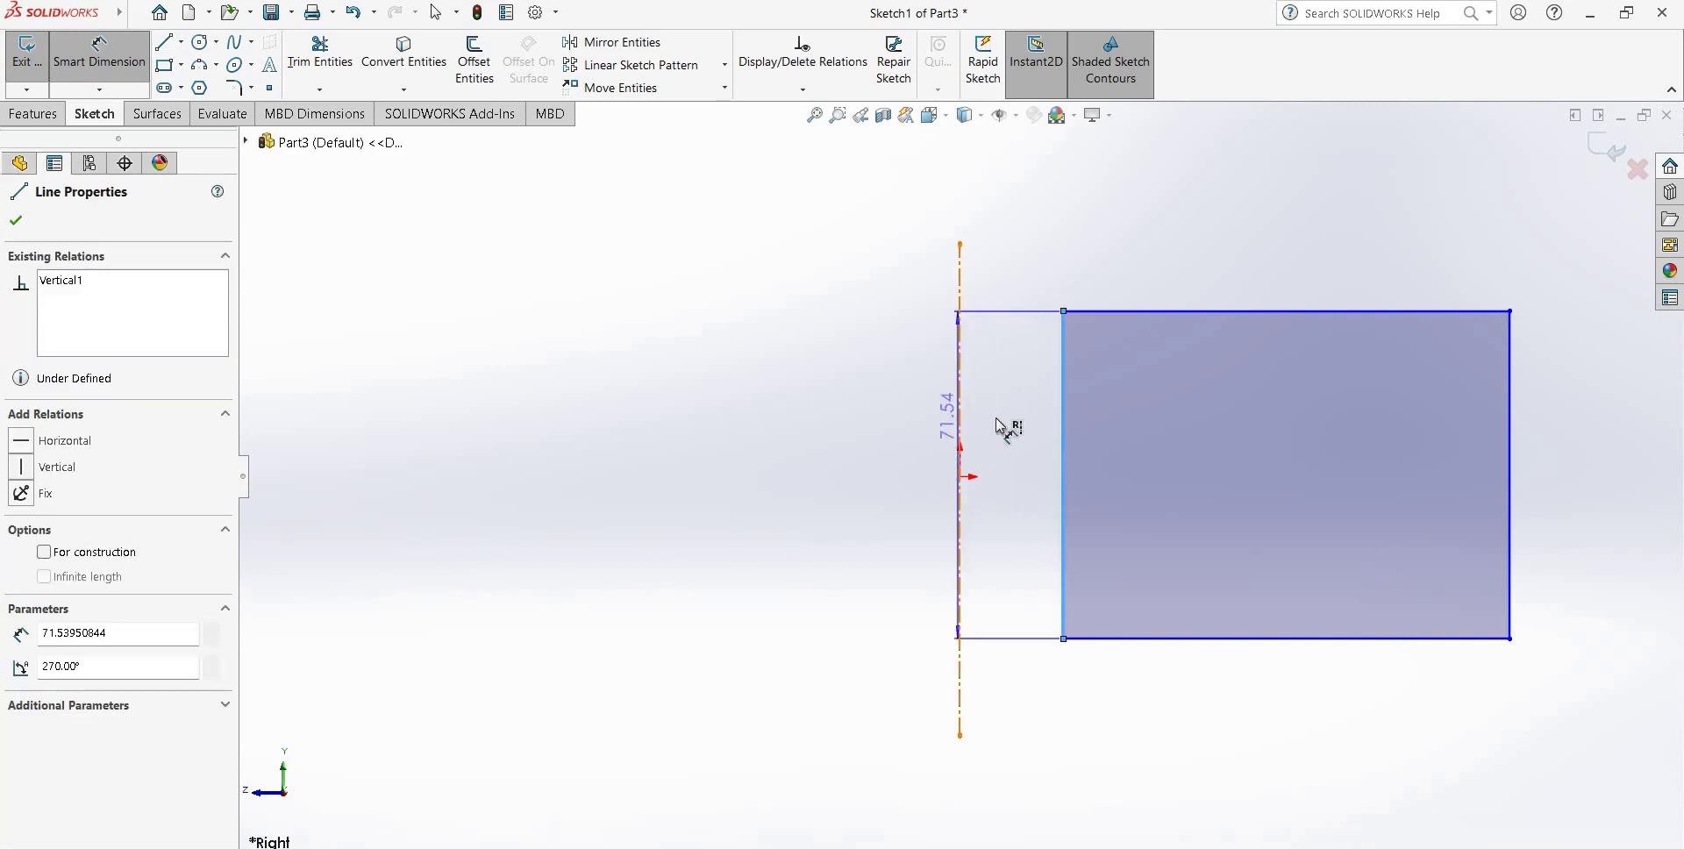
click(1000, 425)
text(25)
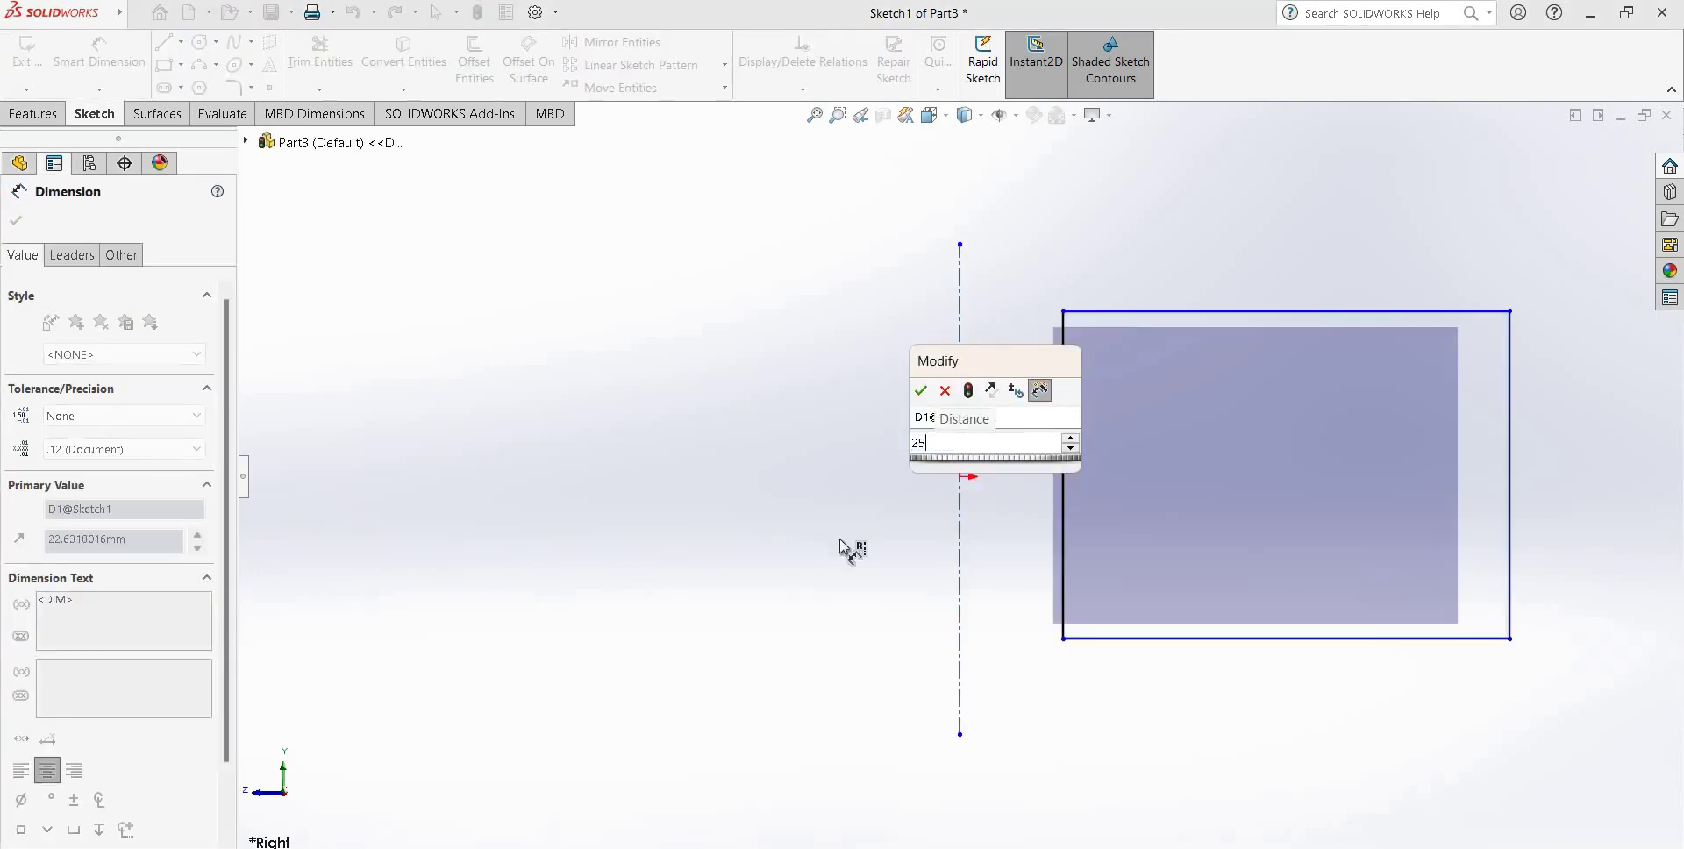
key(Return)
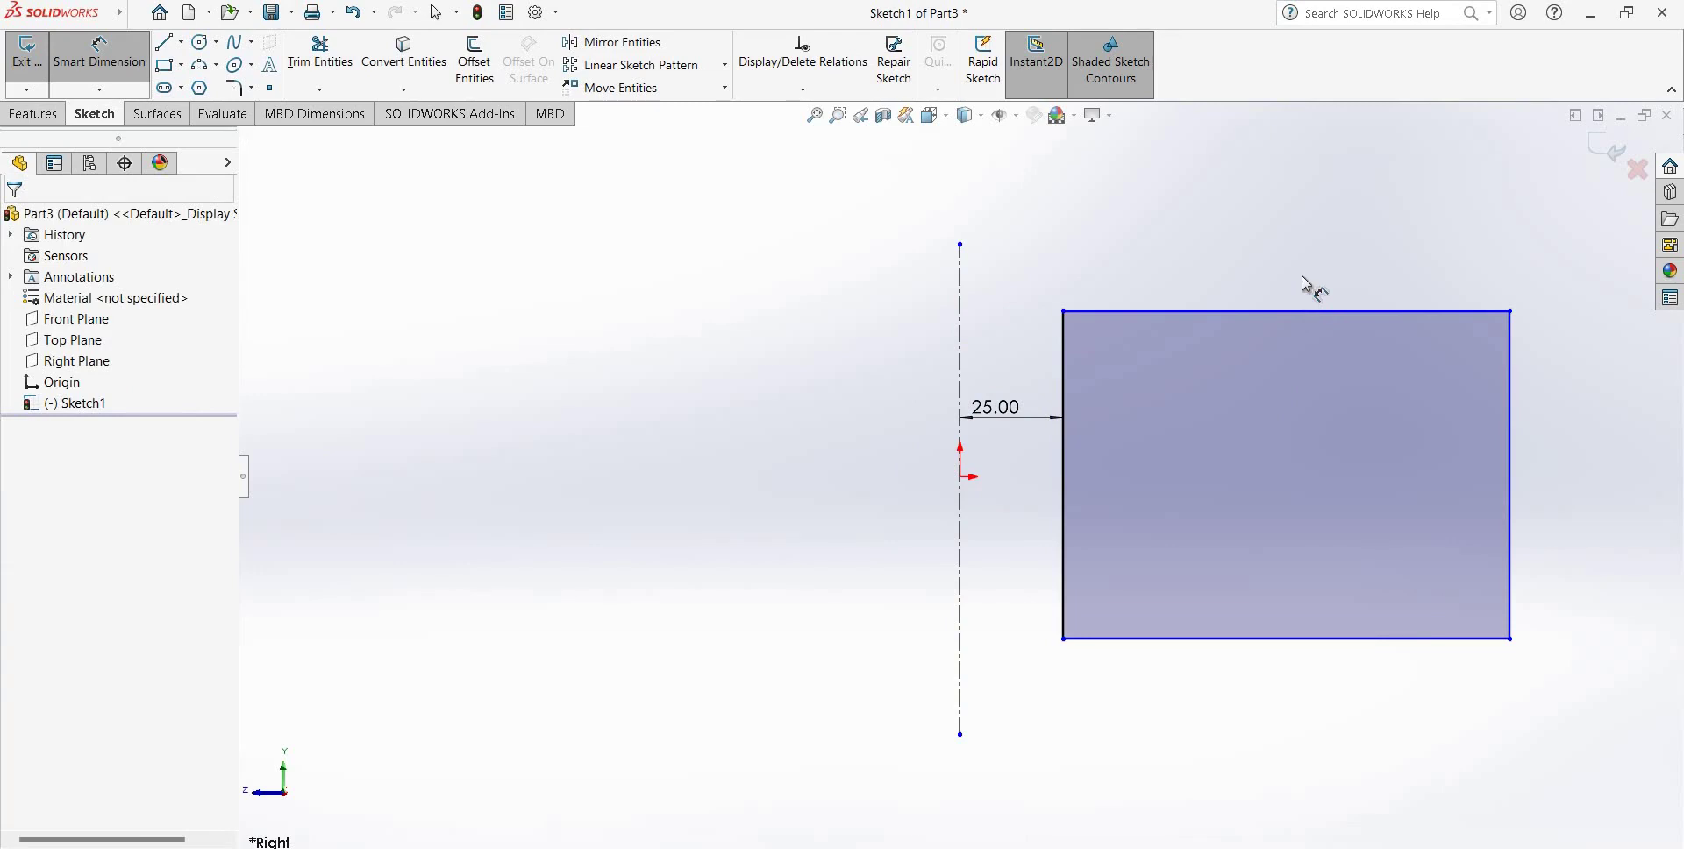
- Dimension the rectangle to 60 mm wide and 50 mm high
click(1307, 311)
click(1306, 266)
text(60)
key(Return)
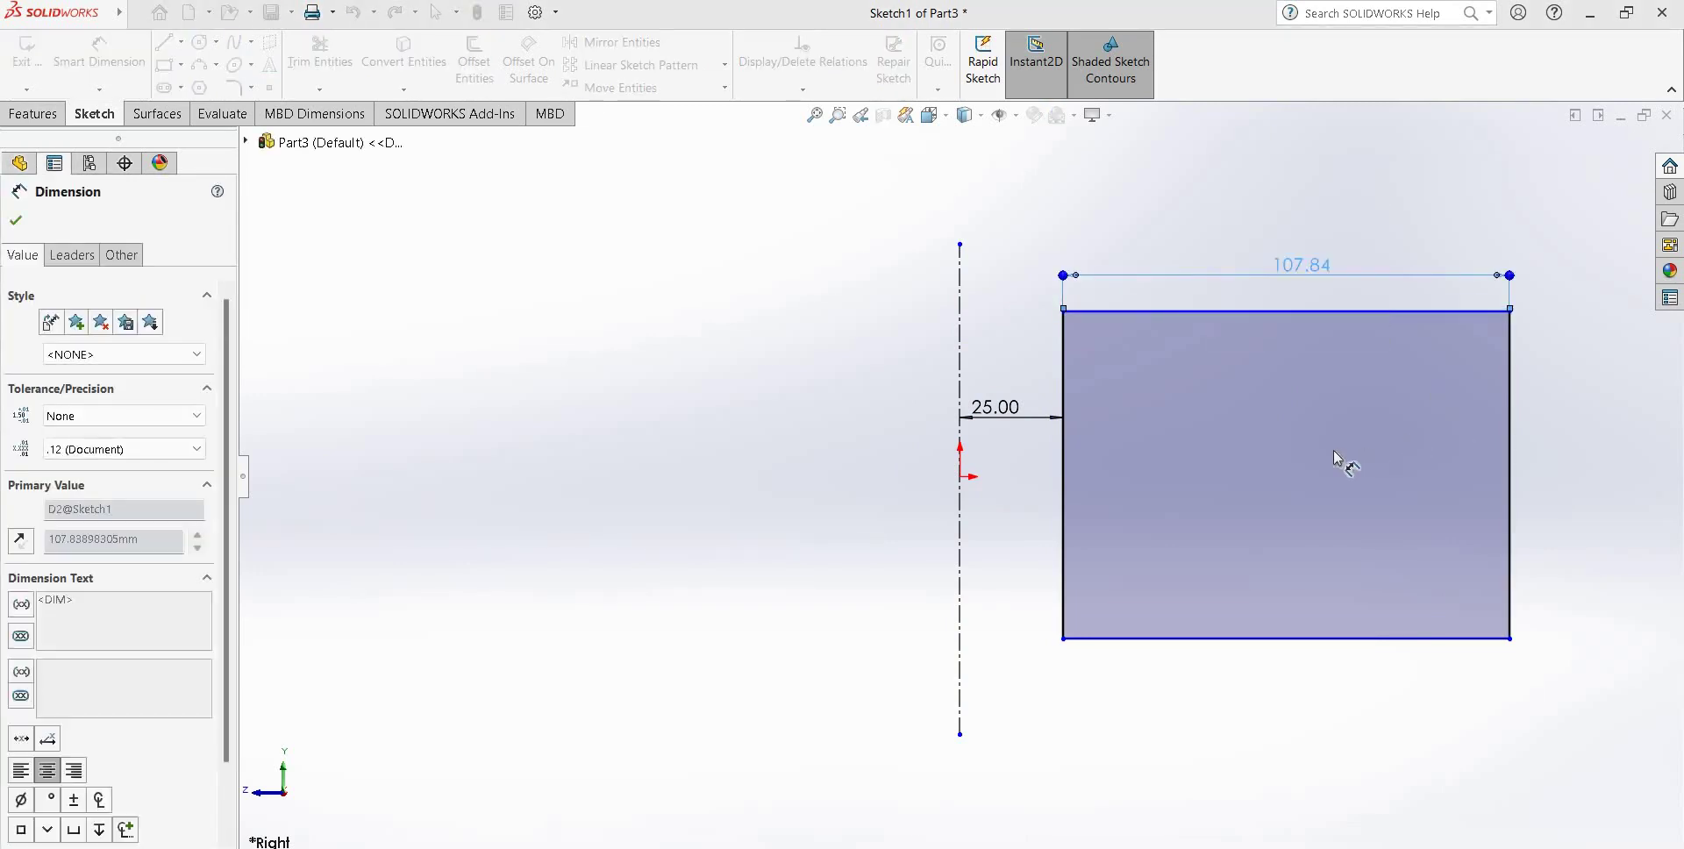
click(1318, 451)
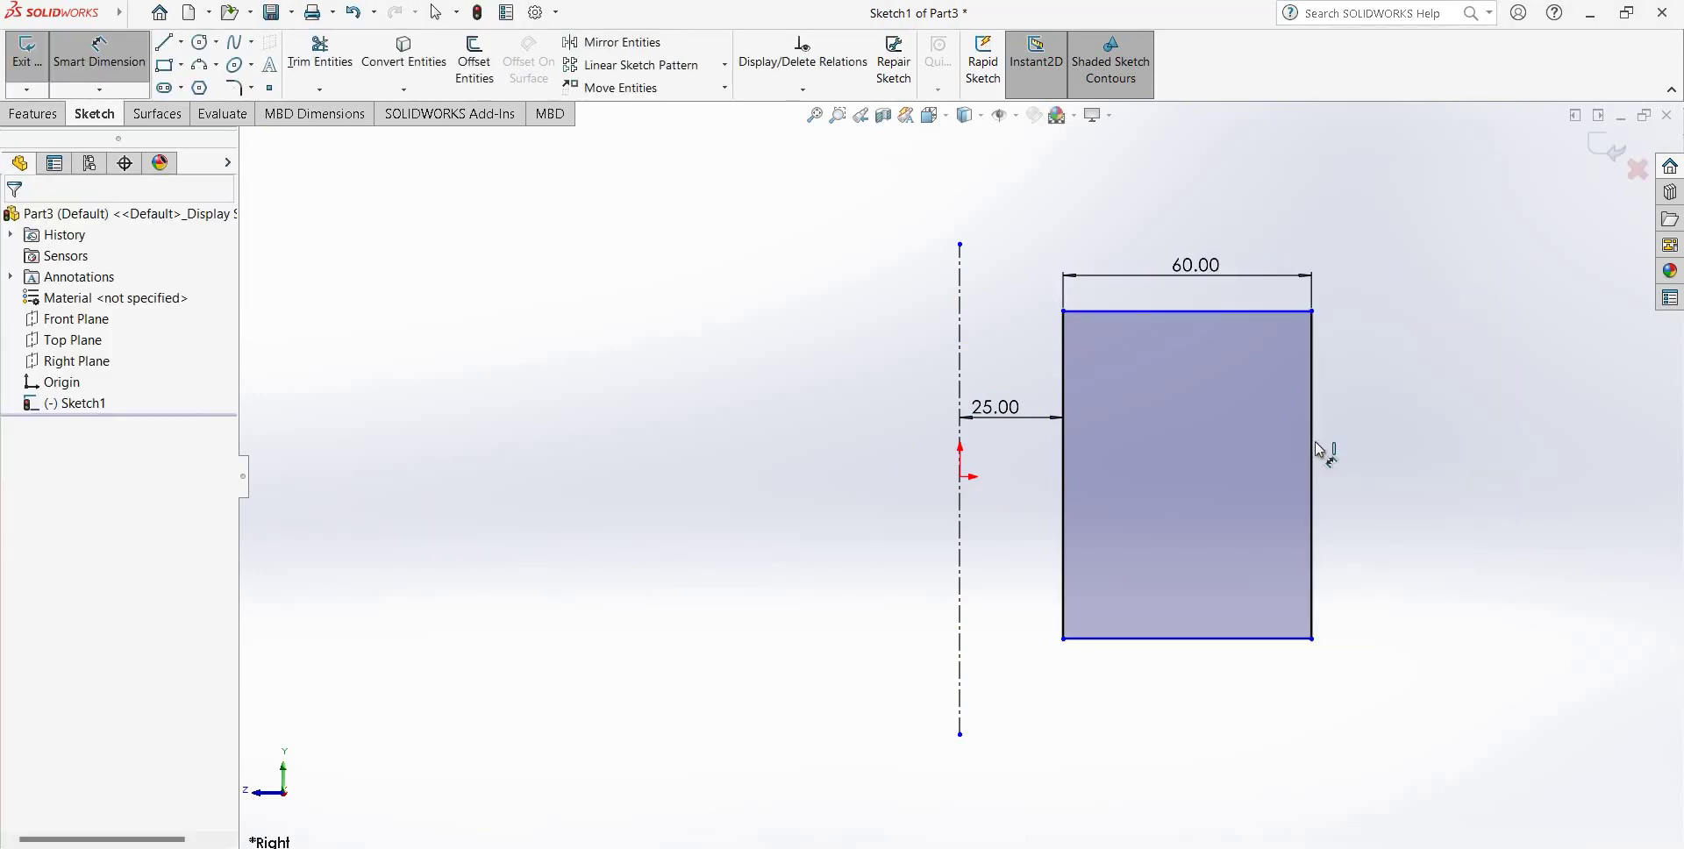
click(1426, 458)
text(50)
key(Return)
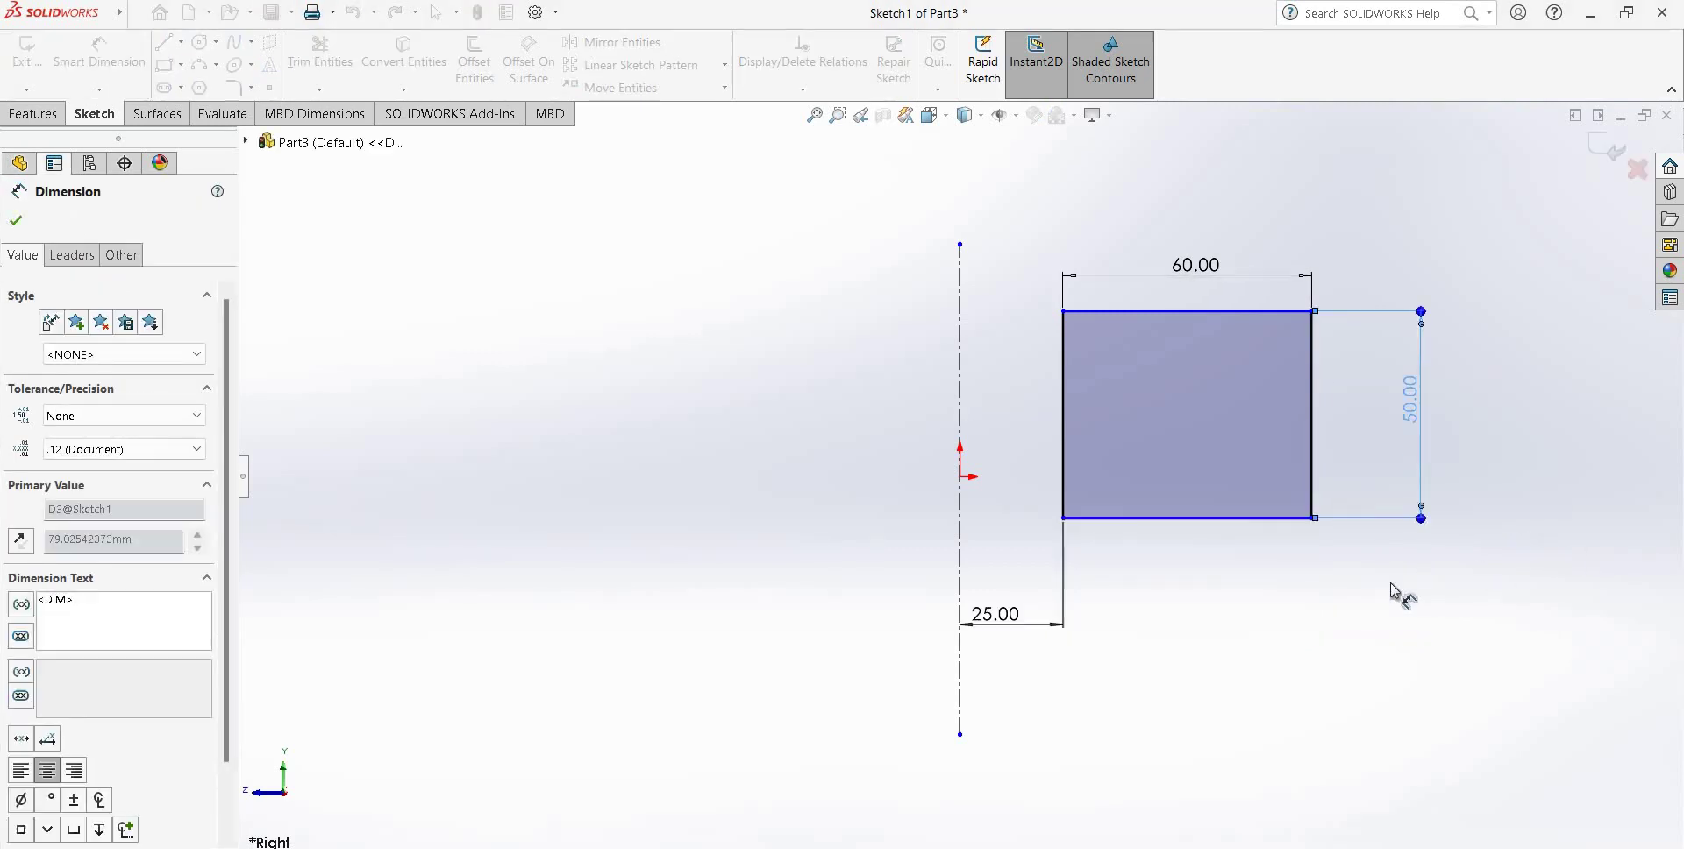
key(Escape)
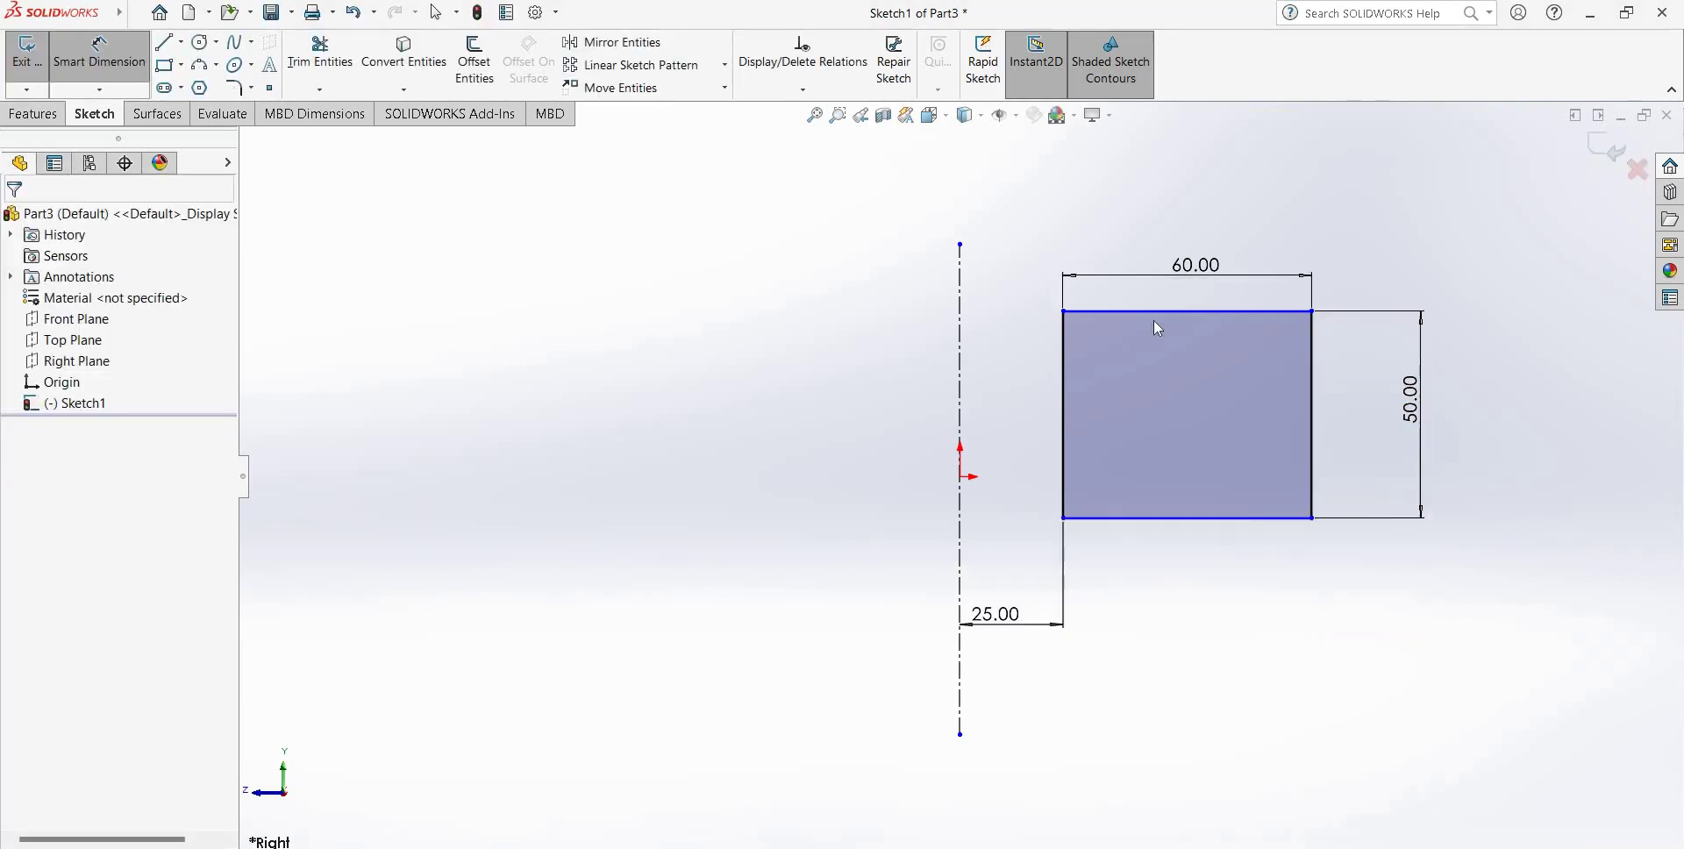
- Exit the sketch and revolve the rectangle 360 degrees around the construction line into a solid ring
key(ctrl+b)
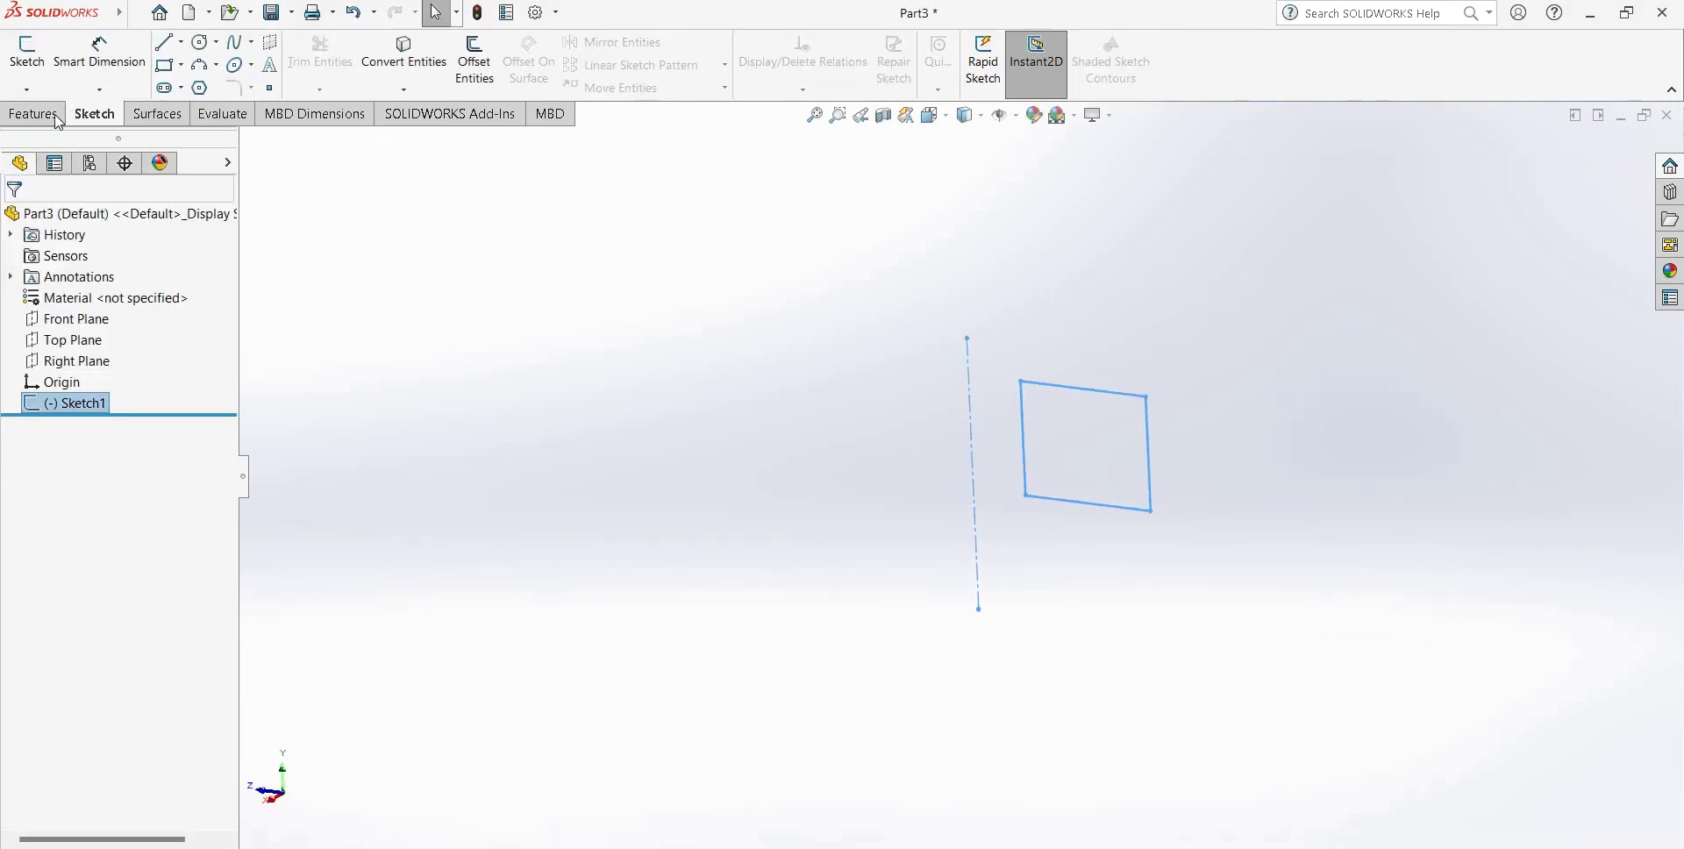
click(54, 121)
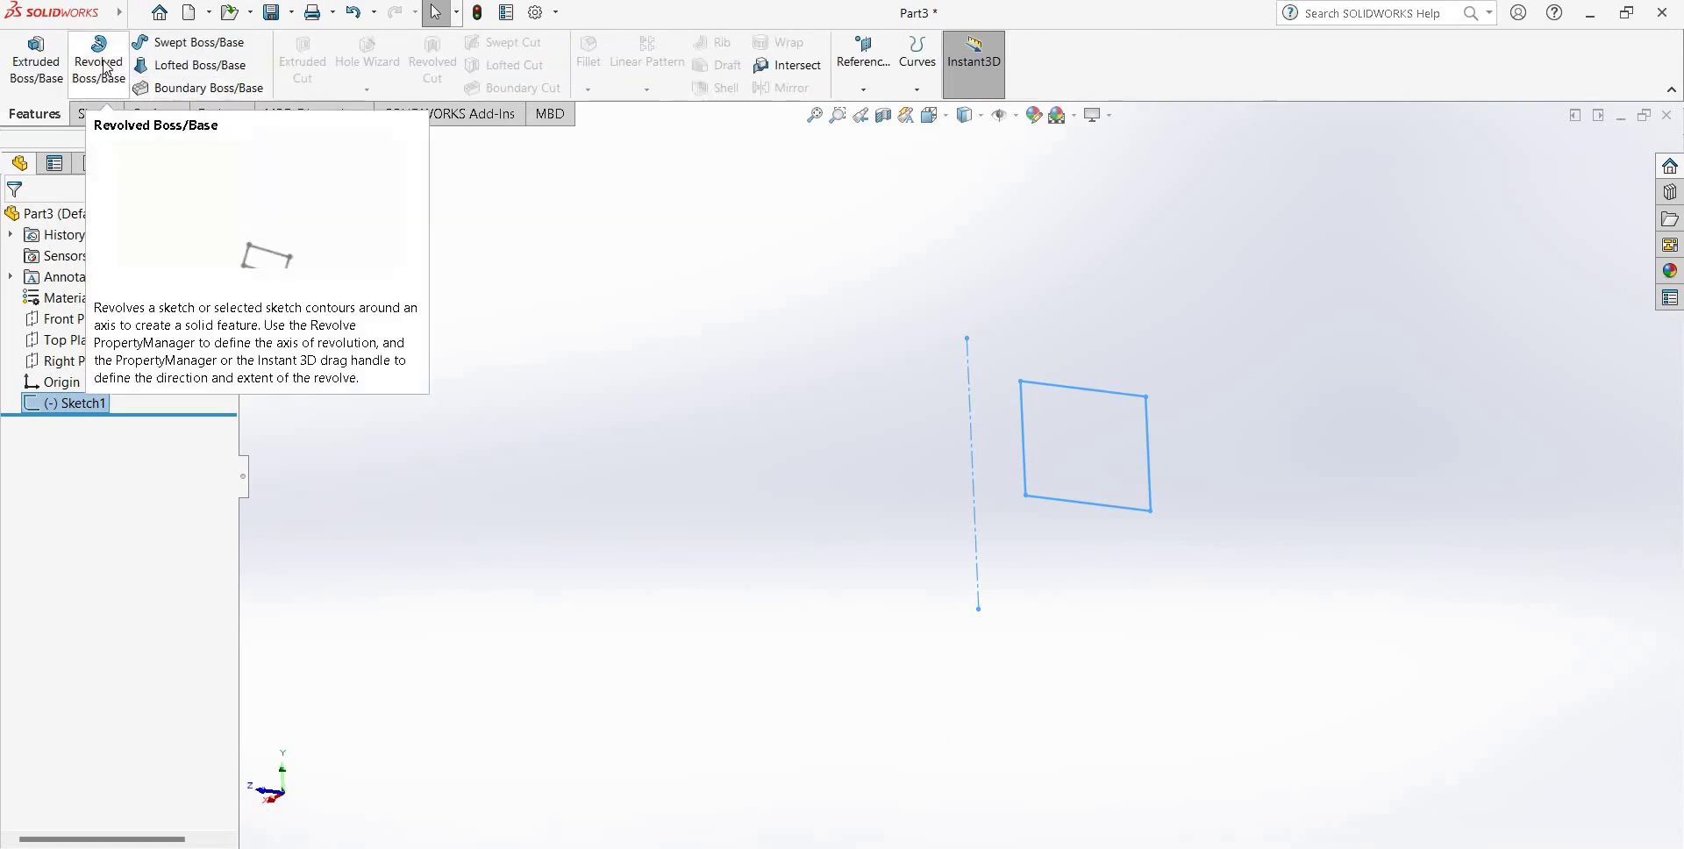
click(101, 65)
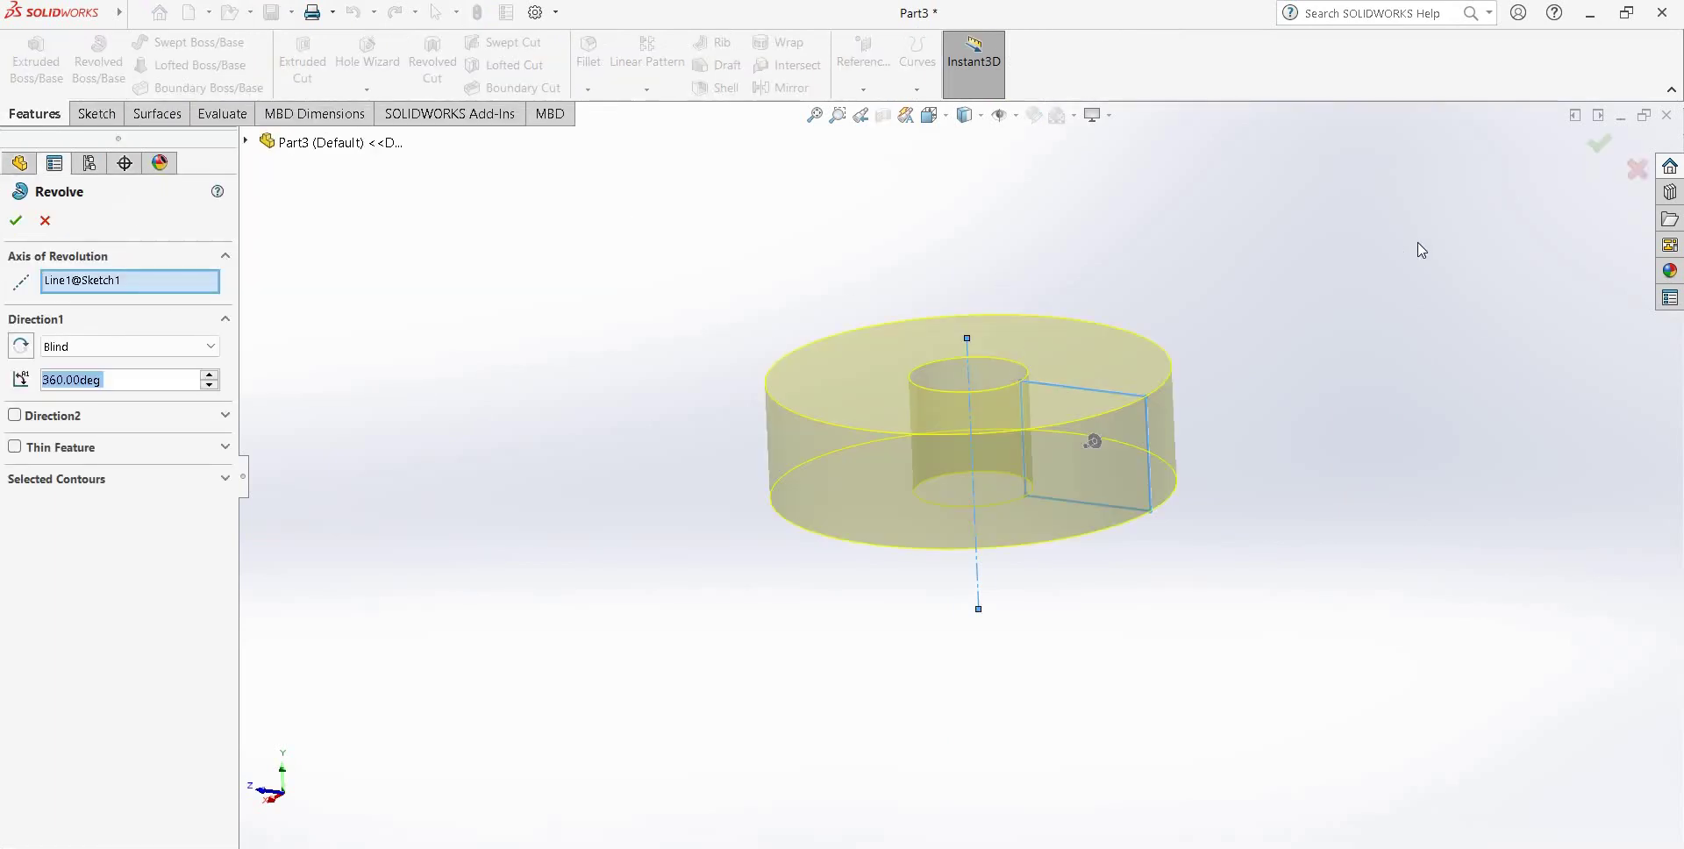
scroll(1410, 418, down, 3)
middle_drag(1380, 399, 1082, 260)
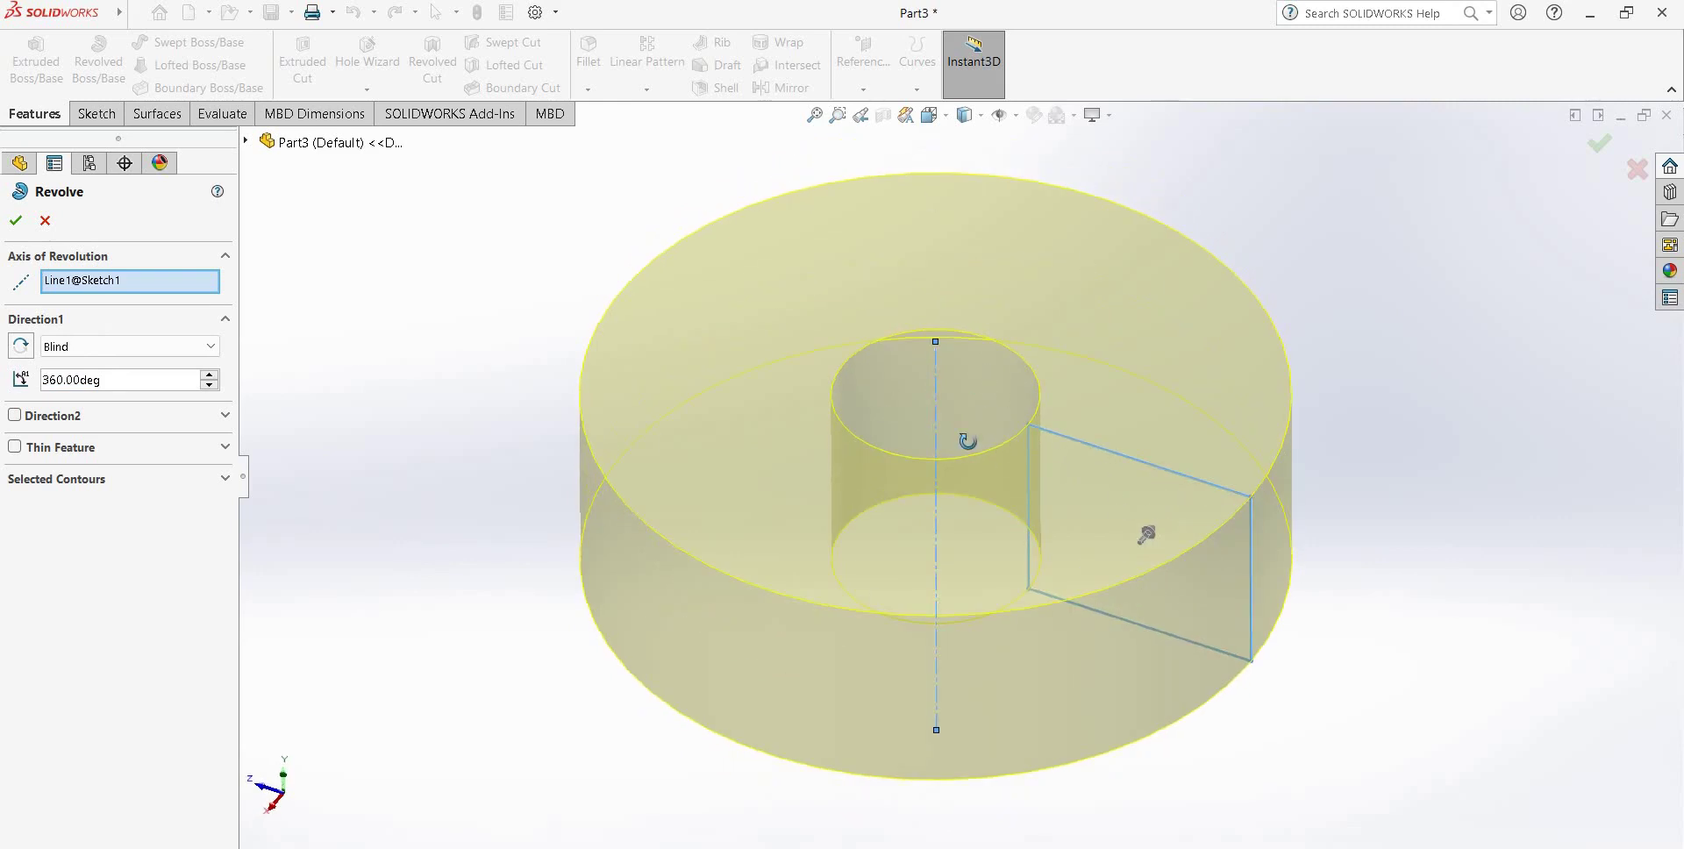
middle_drag(968, 440, 1004, 491)
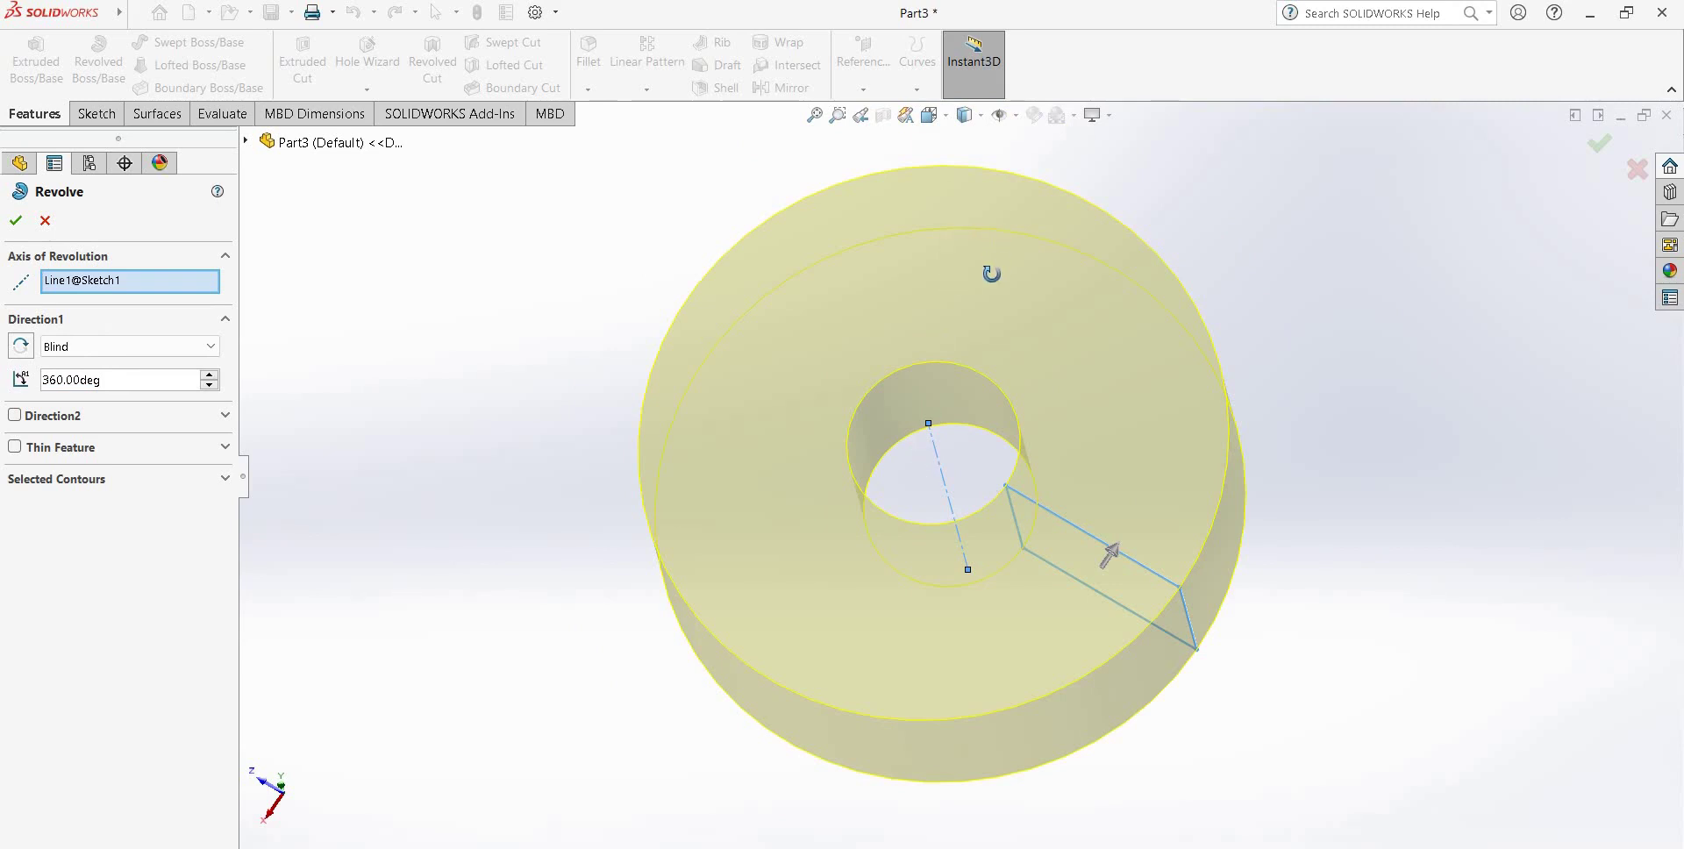
middle_drag(991, 274, 923, 419)
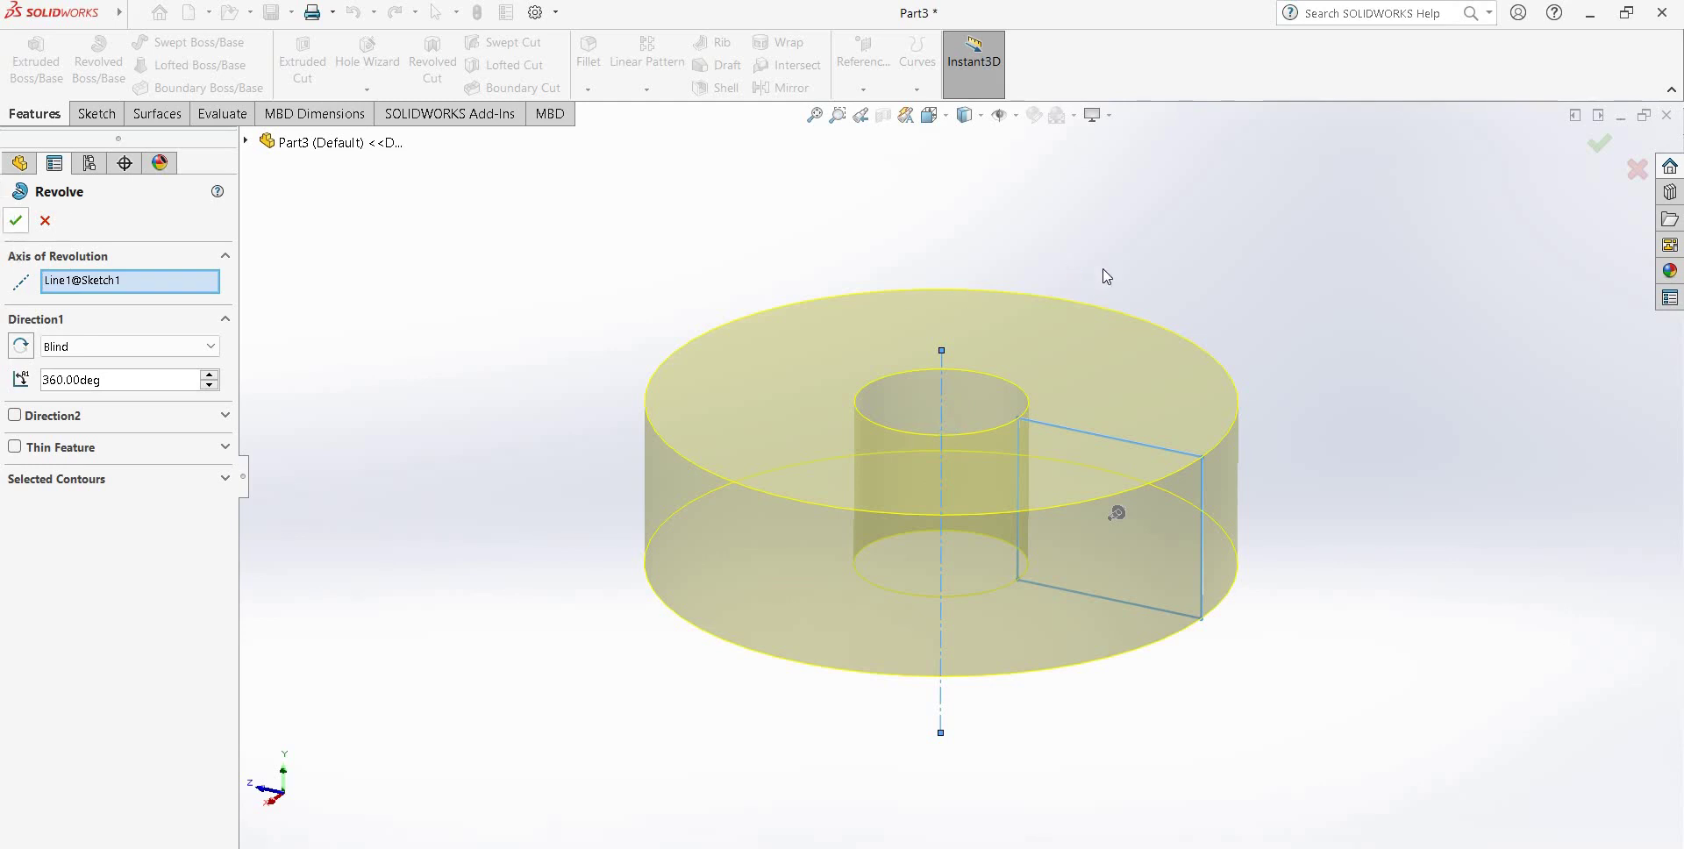
click(15, 220)
- Edit the revolve's sketch and draw a V inside the rectangle joining its two inner corners, with the lower line about 40 mm long
click(10, 425)
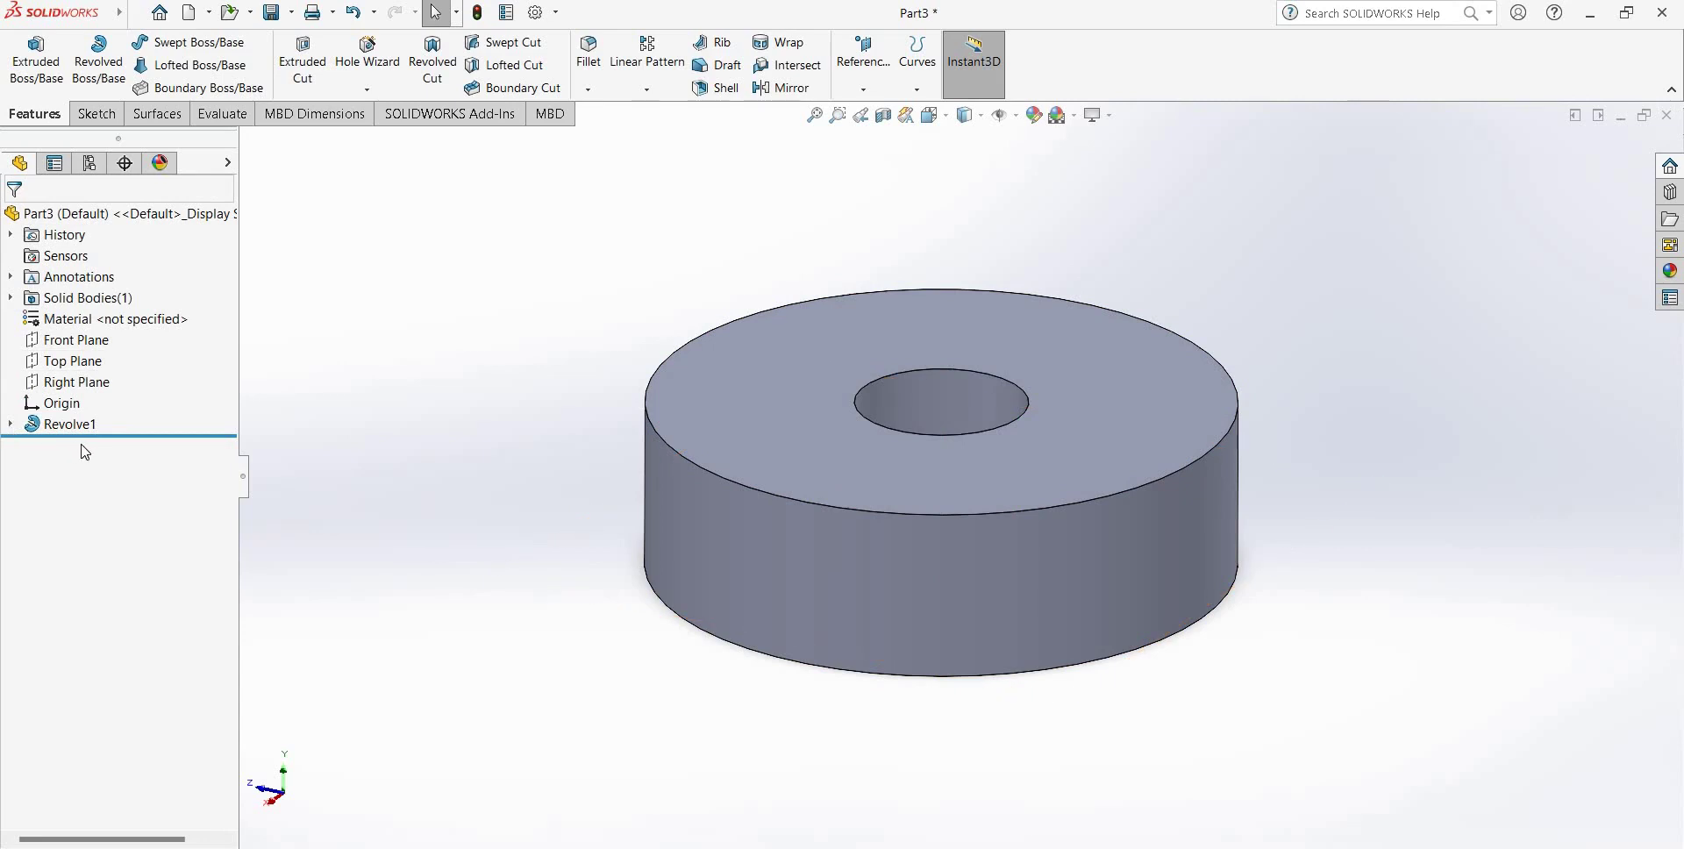
click(102, 396)
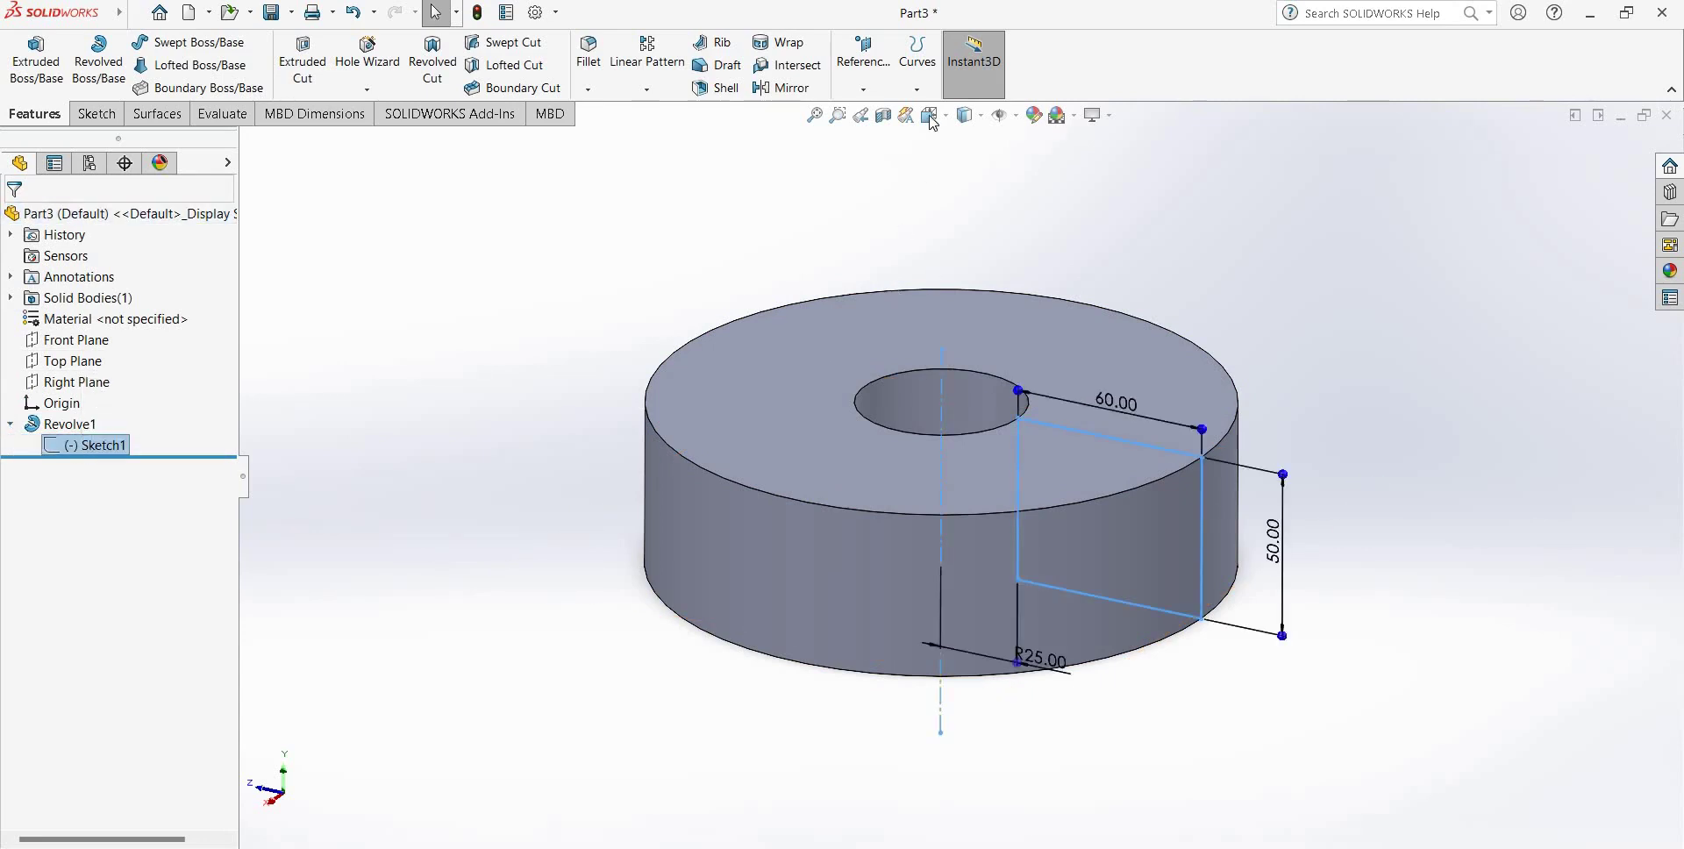
key(space)
click(660, 630)
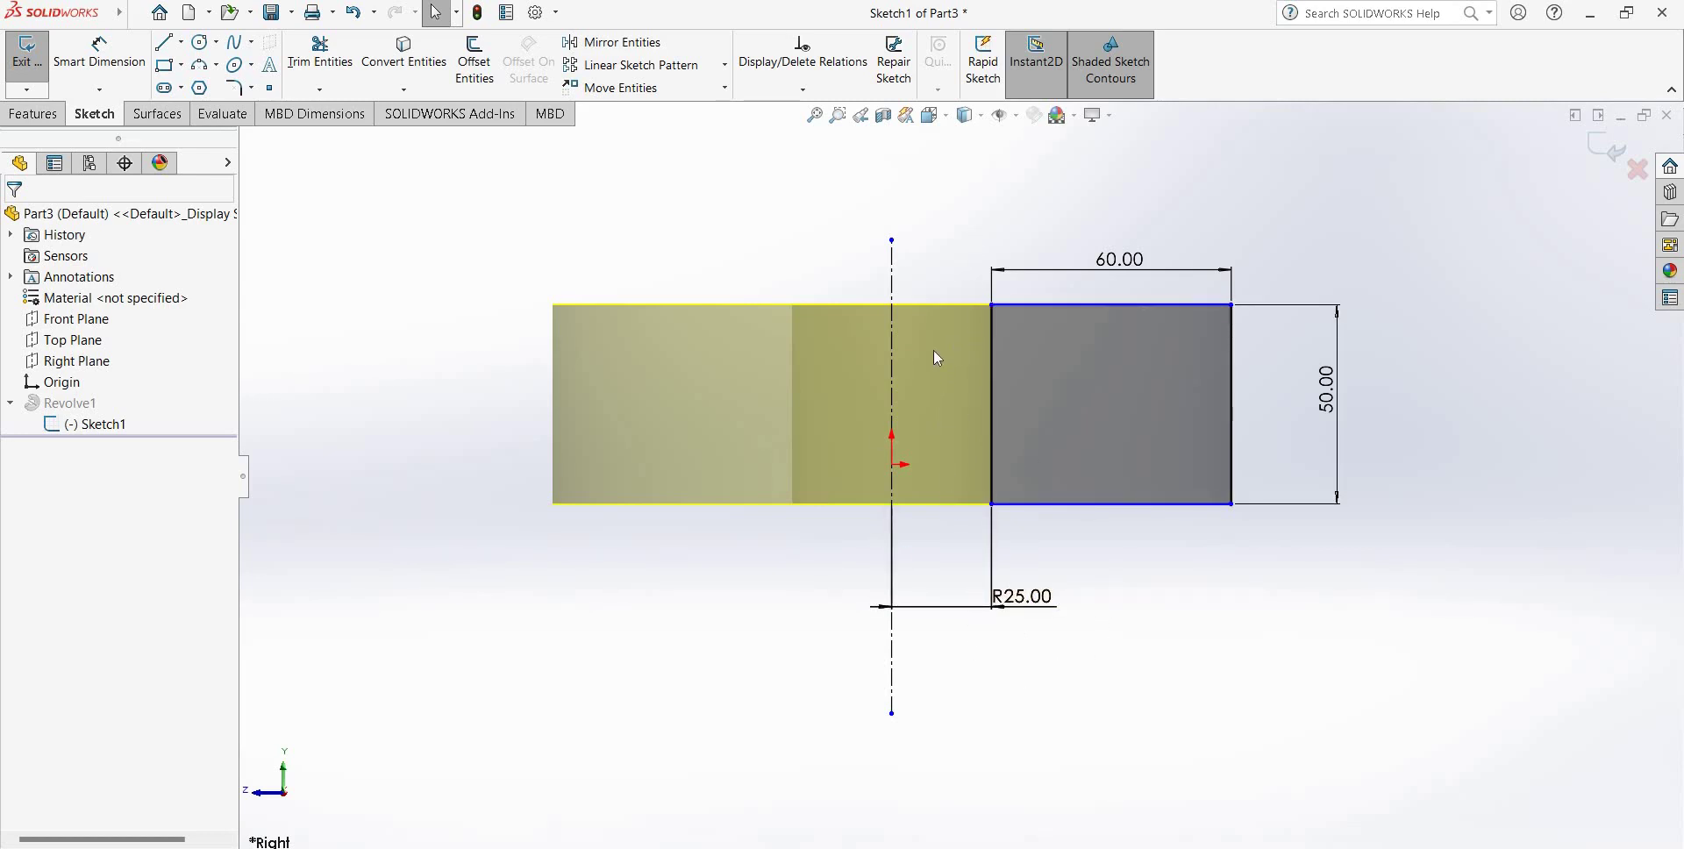
click(167, 41)
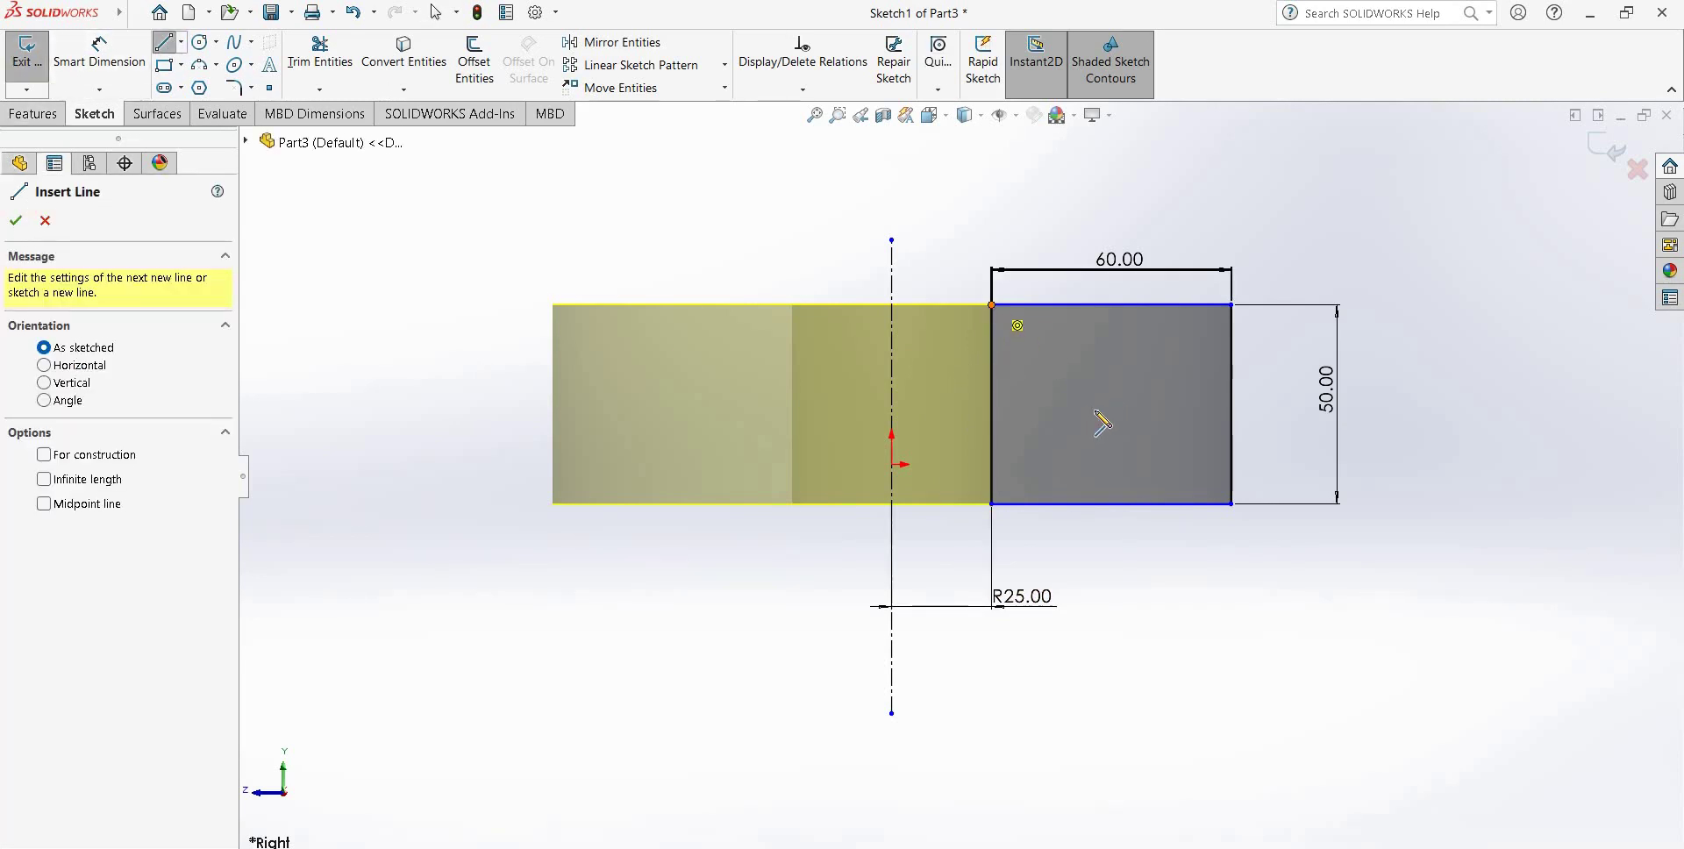
click(992, 306)
click(1114, 401)
click(992, 503)
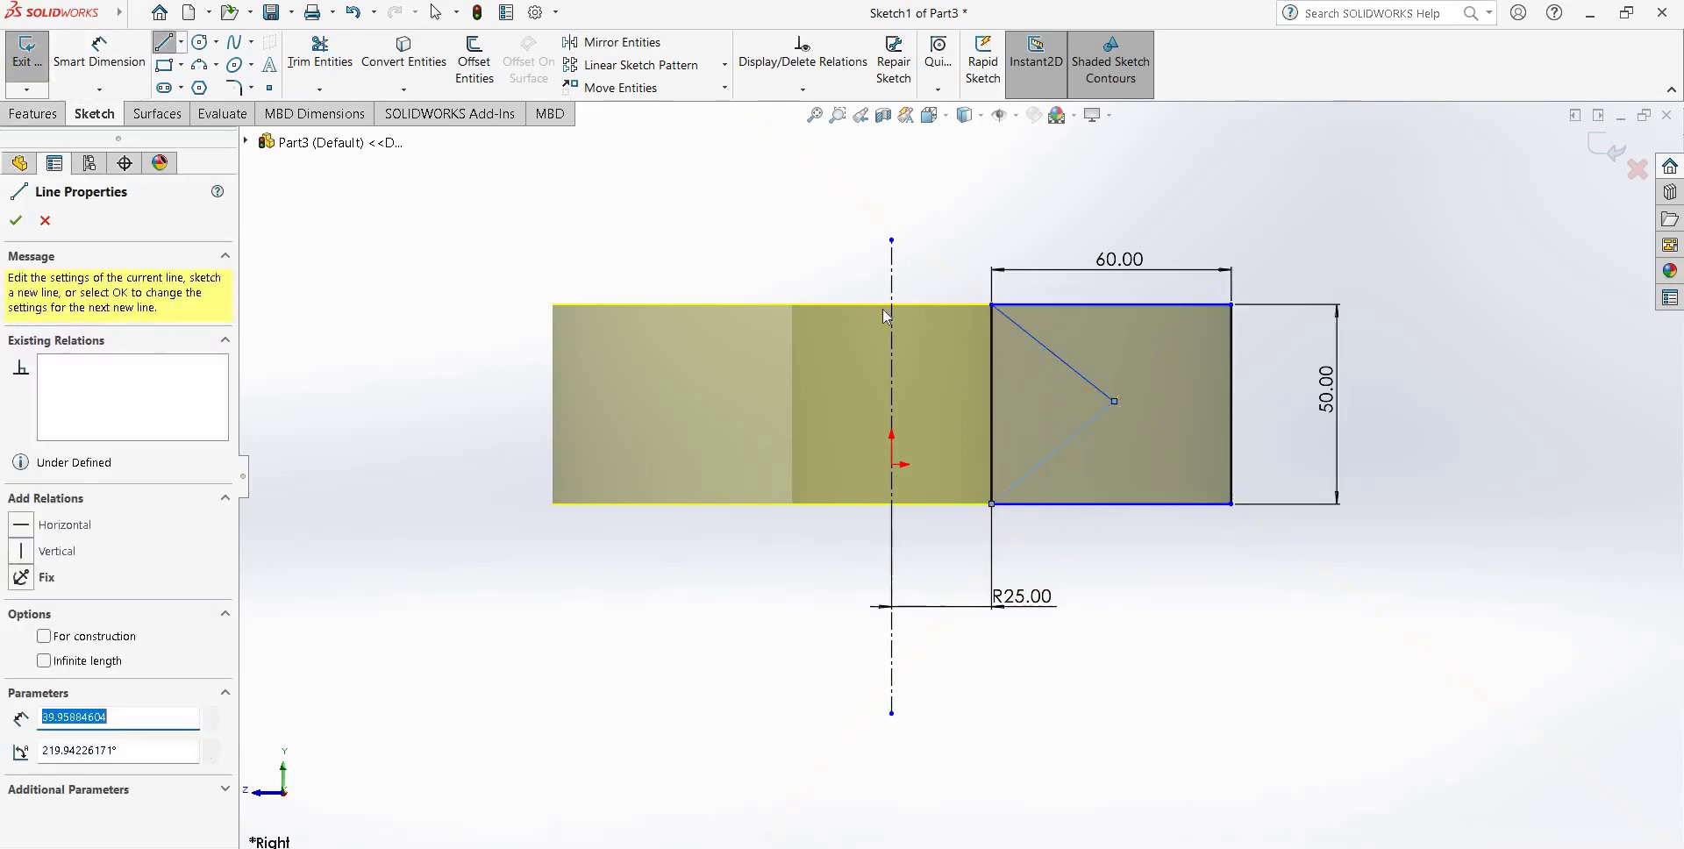
- Trim away the rectangle's inner vertical edge between the V's ends and exit the sketch to rebuild the revolve
key(t)
drag(960, 430, 1010, 398)
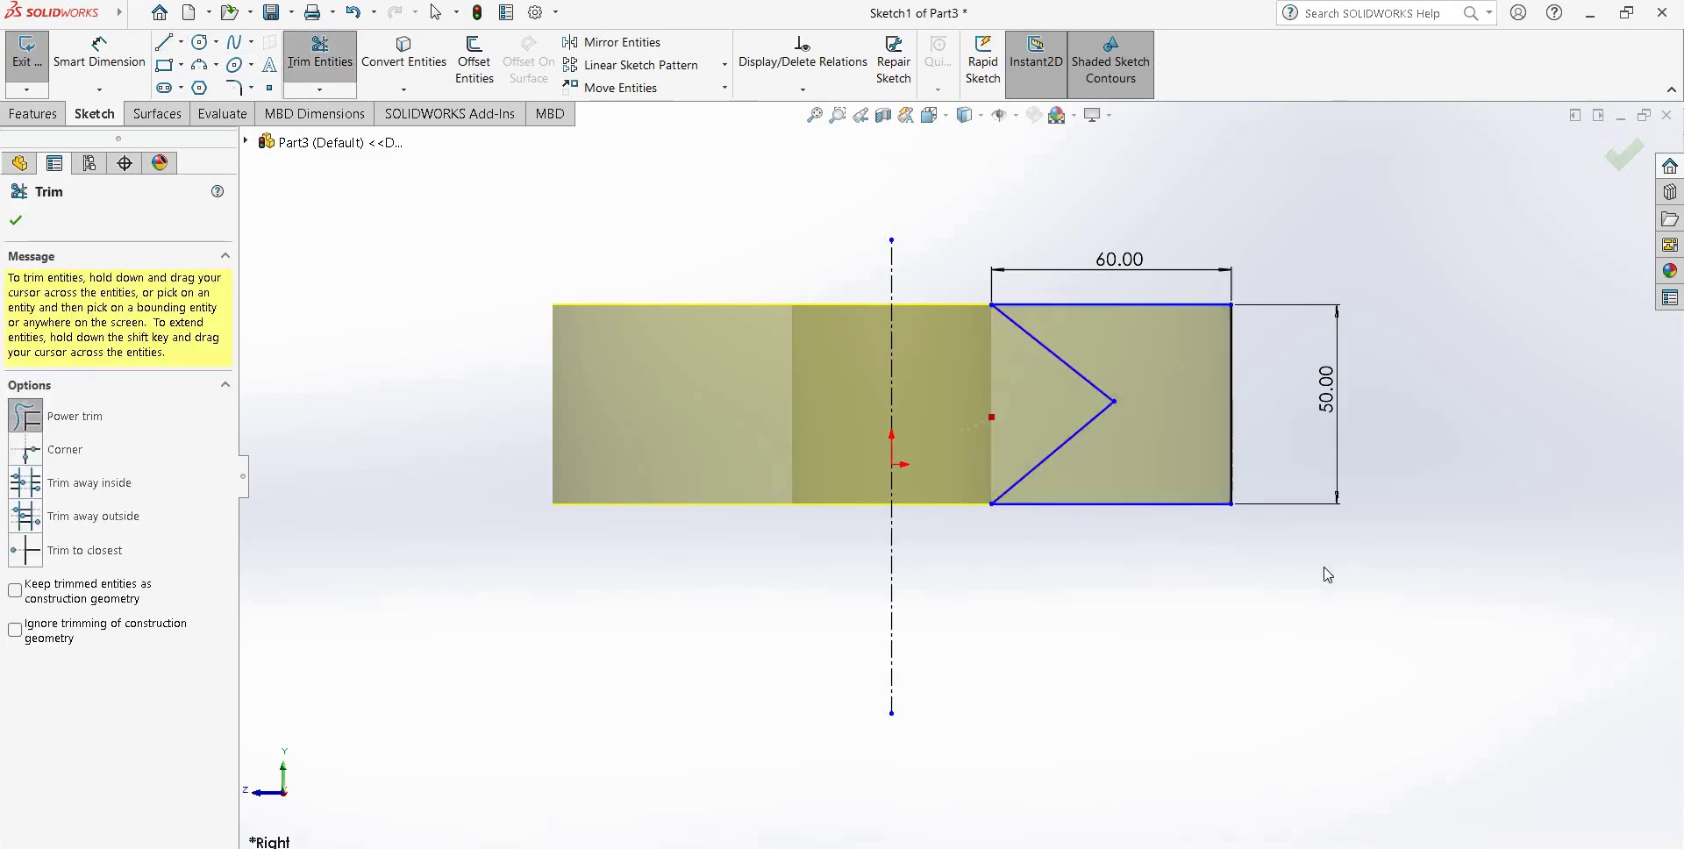
key(Escape)
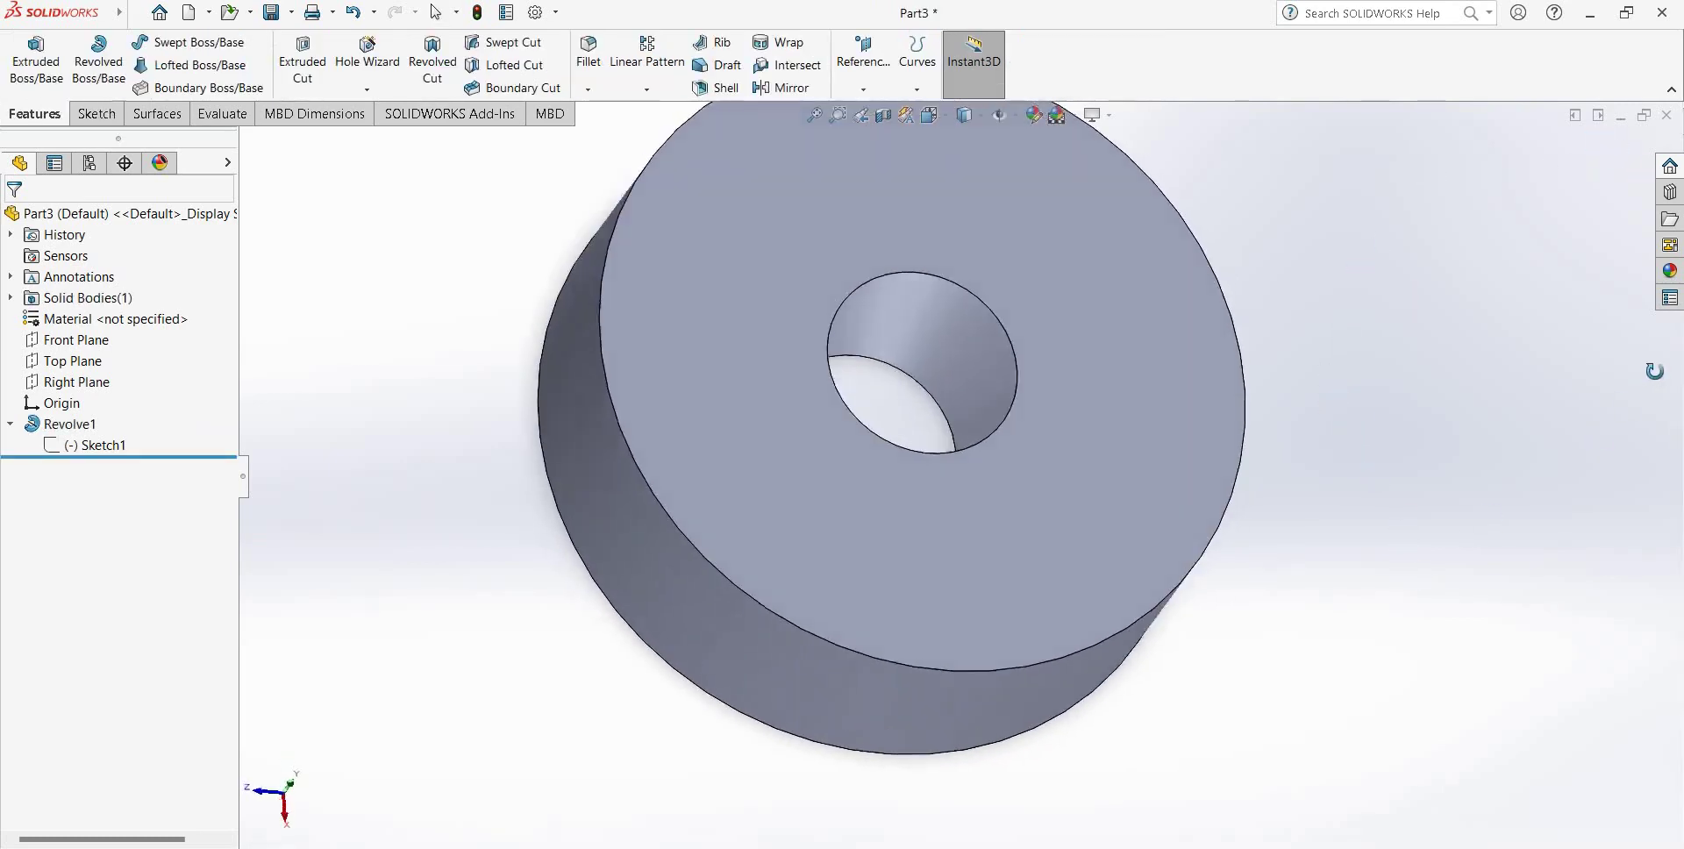
- Examine the internal V-shaped groove of the ring with a section view on the Front Plane, closing the section without keeping it
mouse_move(1655, 371)
middle_down()
mouse_move(1429, 583)
mouse_move(1346, 436)
mouse_move(1342, 489)
mouse_move(924, 352)
mouse_move(1000, 406)
mouse_move(1045, 473)
mouse_move(1139, 463)
mouse_move(1120, 496)
mouse_move(1053, 433)
mouse_move(948, 399)
mouse_move(975, 350)
middle_up()
scroll(1079, 489, down, 5)
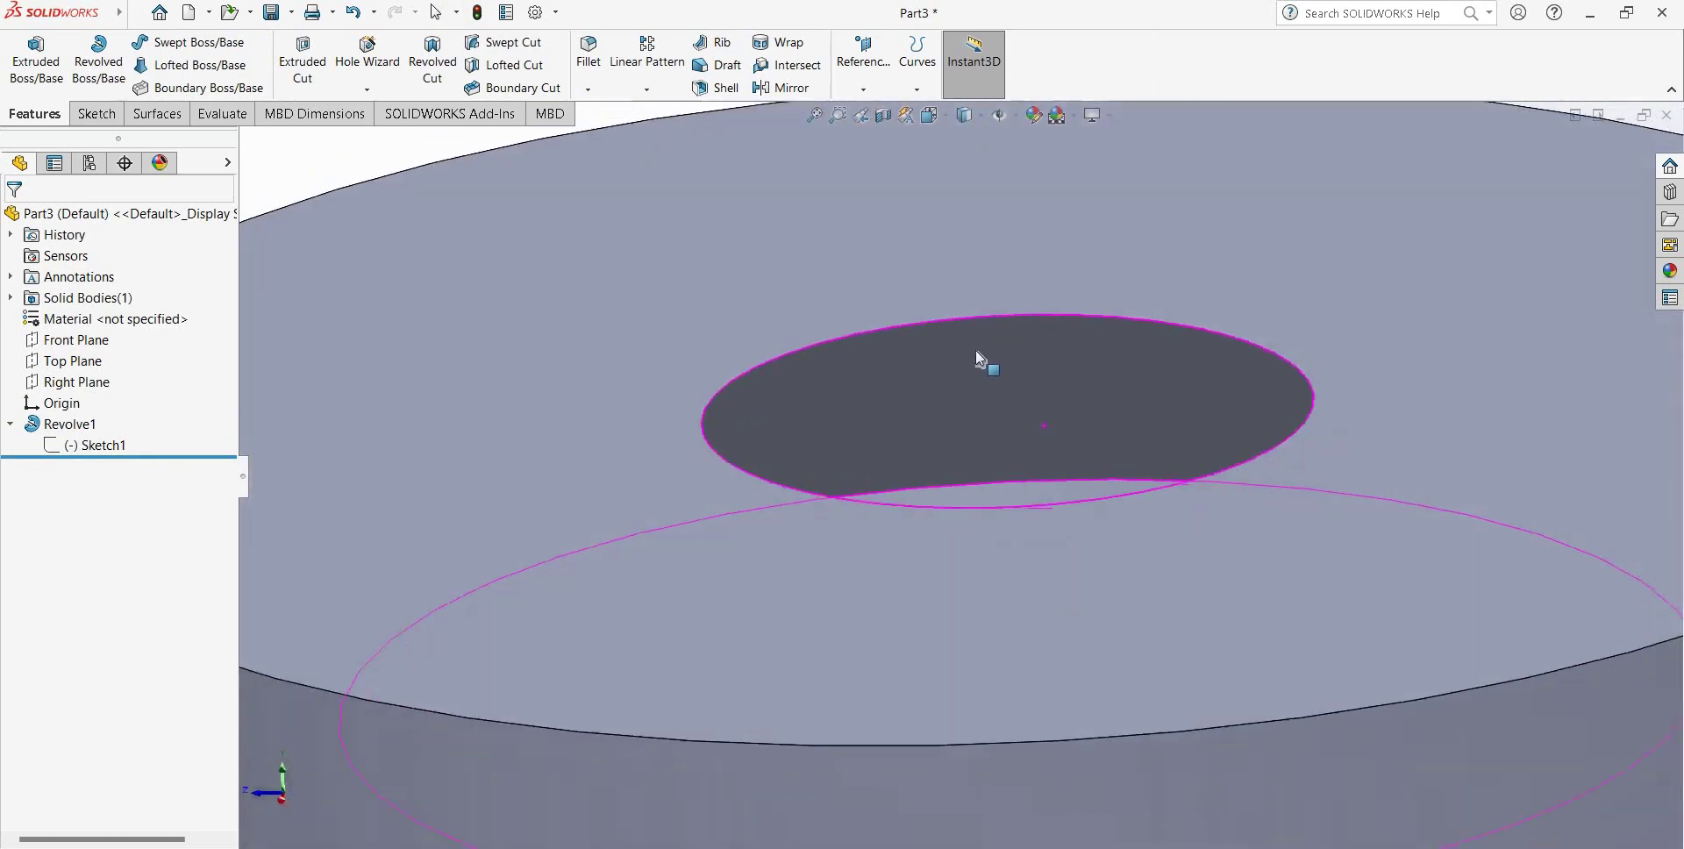
key(f)
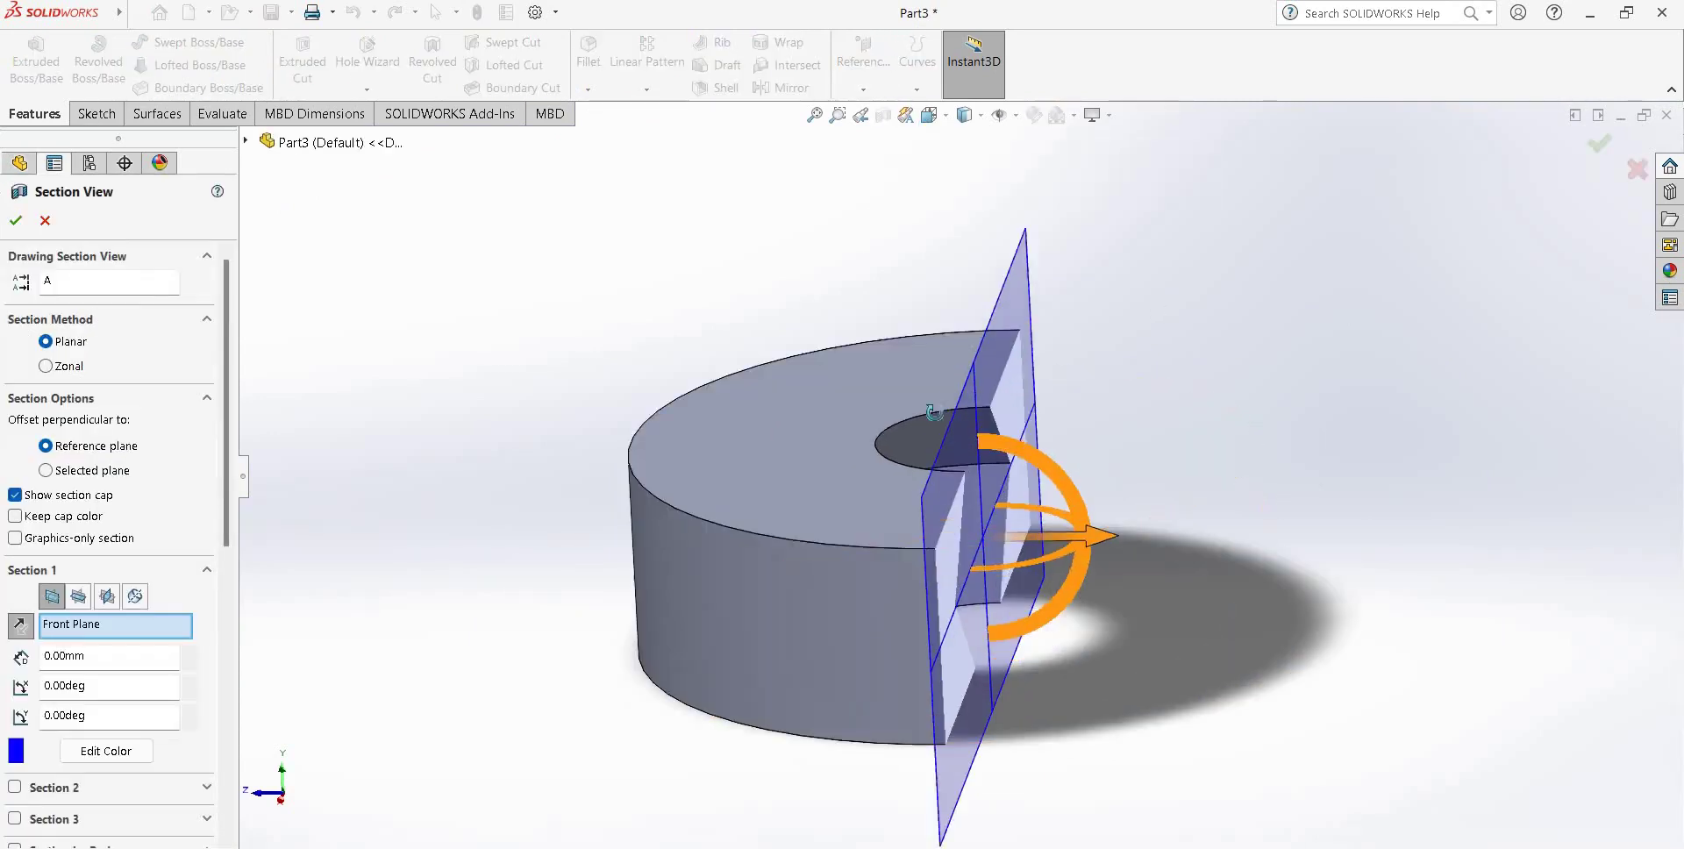
scroll(851, 420, down, 3)
middle_drag(851, 419, 865, 433)
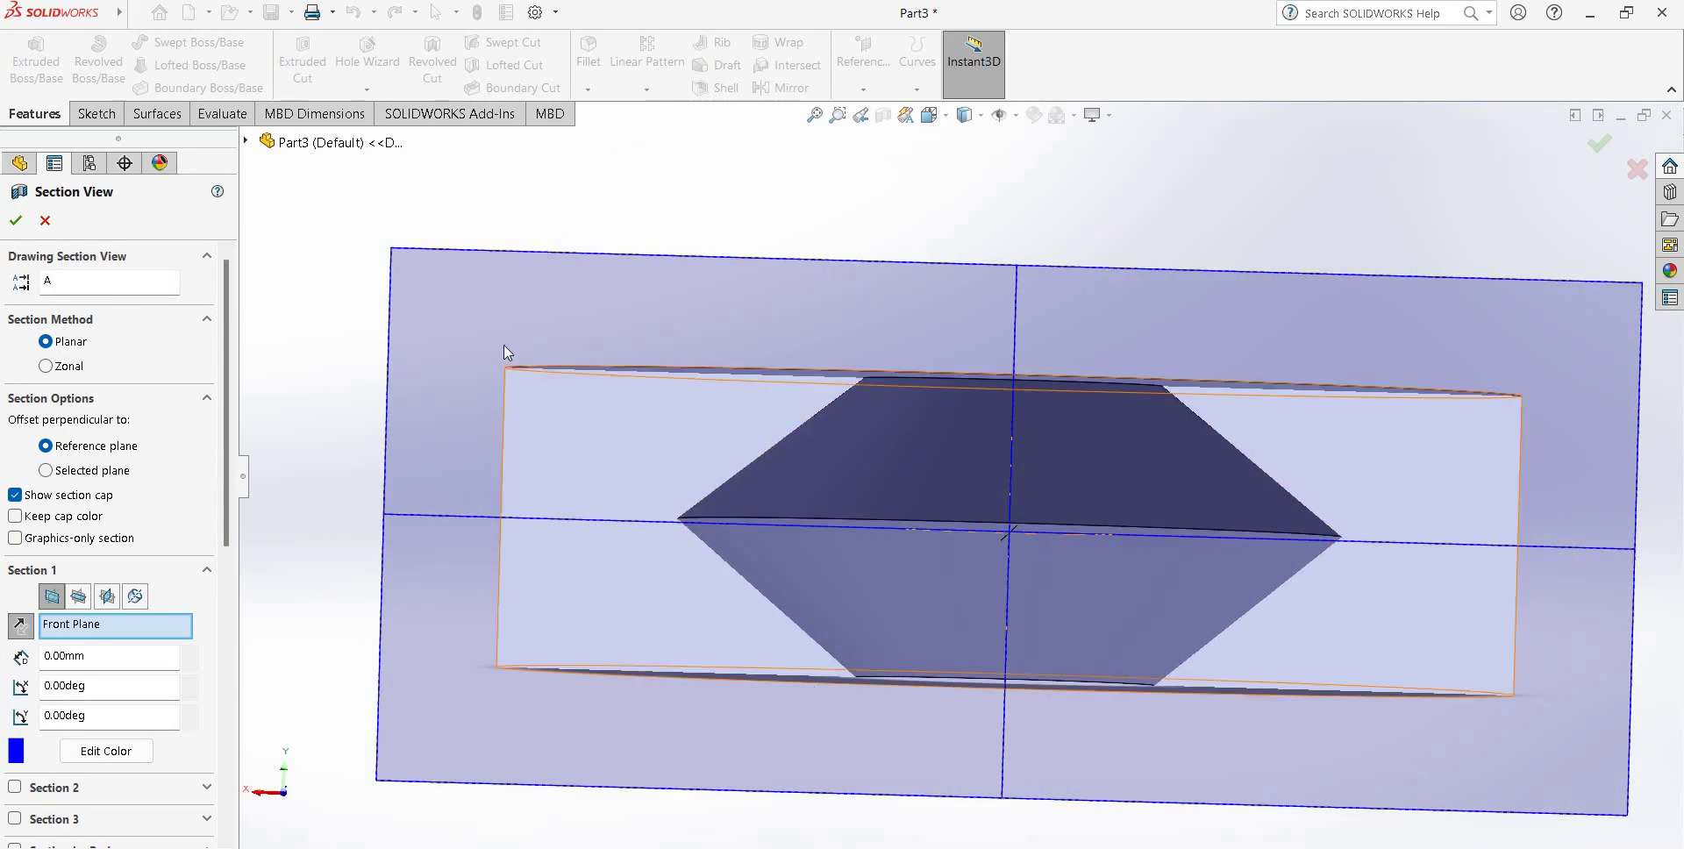
scroll(1219, 404, up, 3)
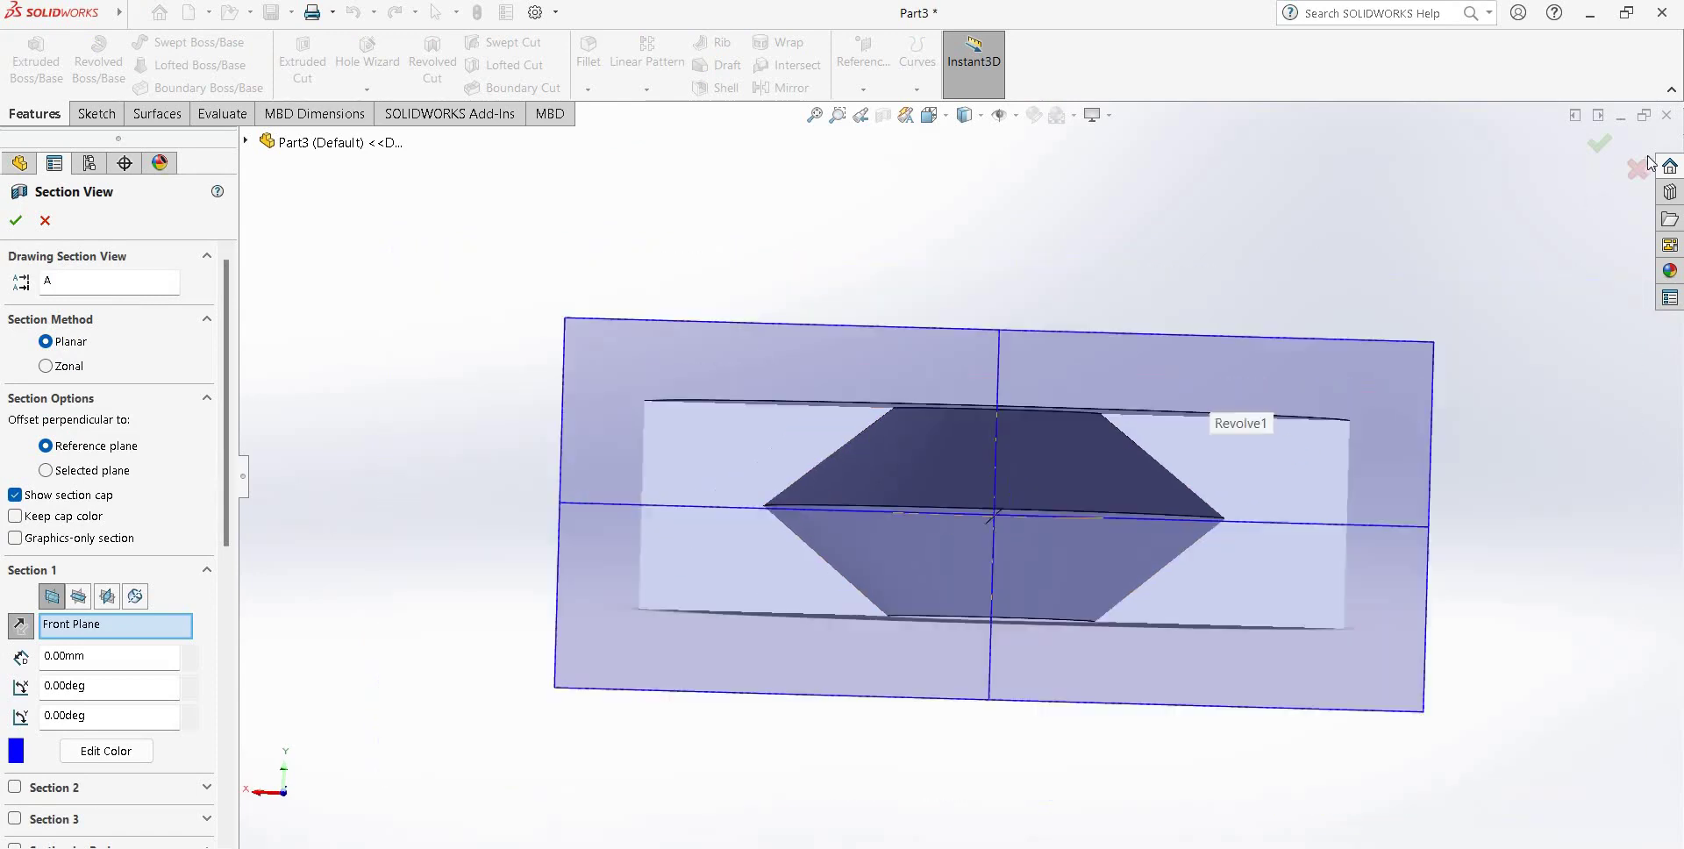
key(Escape)
- Examine the unsectioned ring from the side and select the upper conical face inside its hole
middle_drag(1369, 504, 933, 535)
scroll(951, 643, down, 4)
middle_drag(951, 643, 1019, 448)
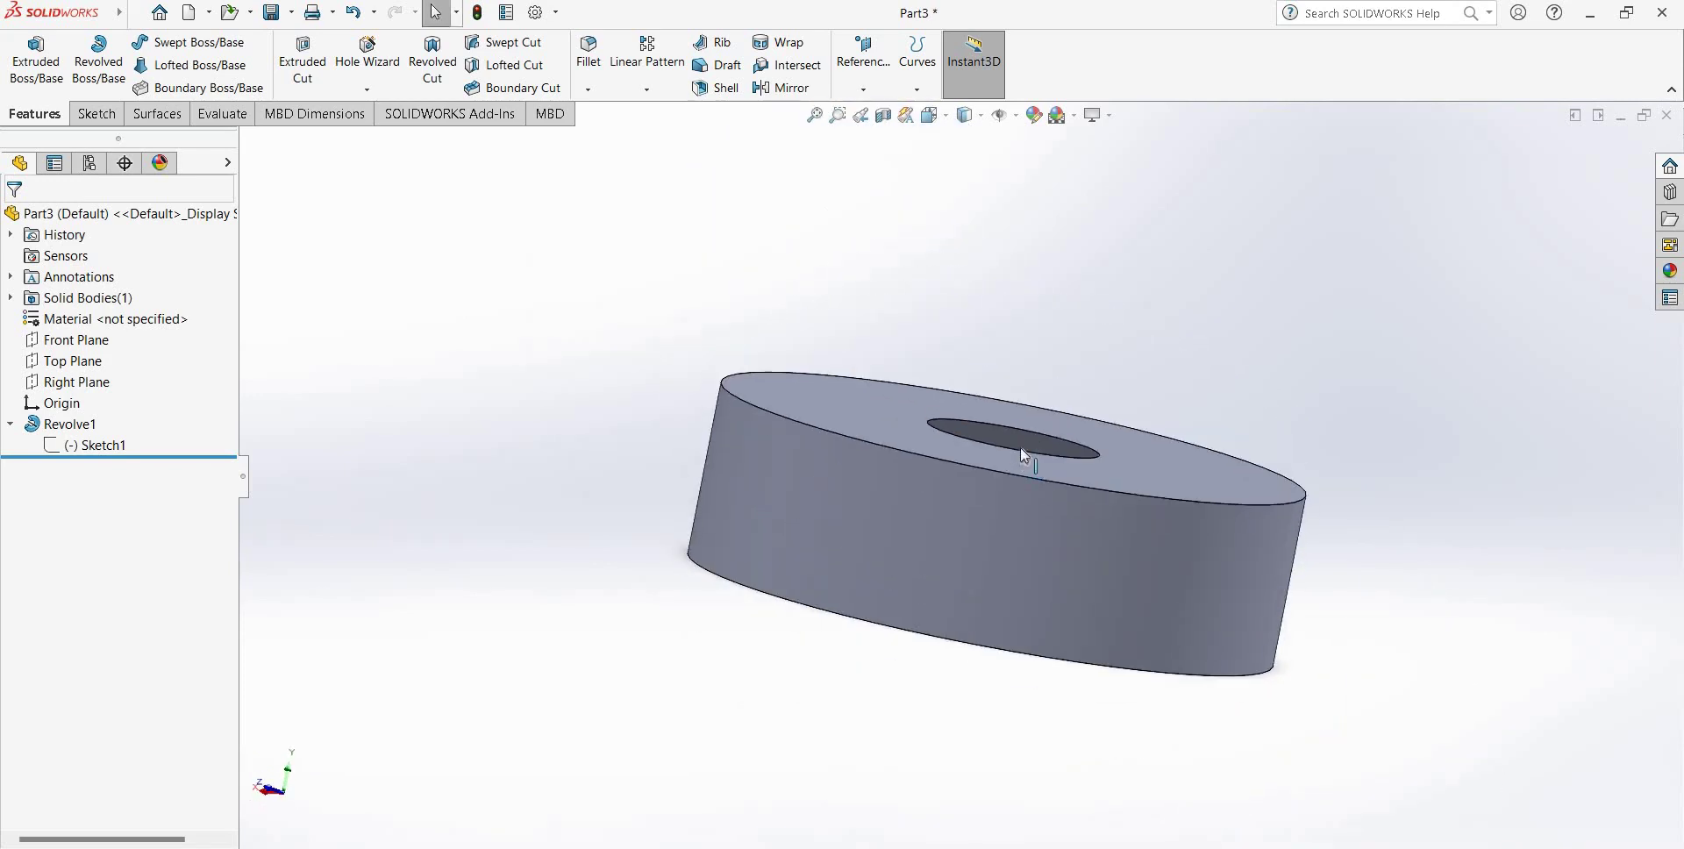
scroll(1023, 443, up, 2)
click(1147, 535)
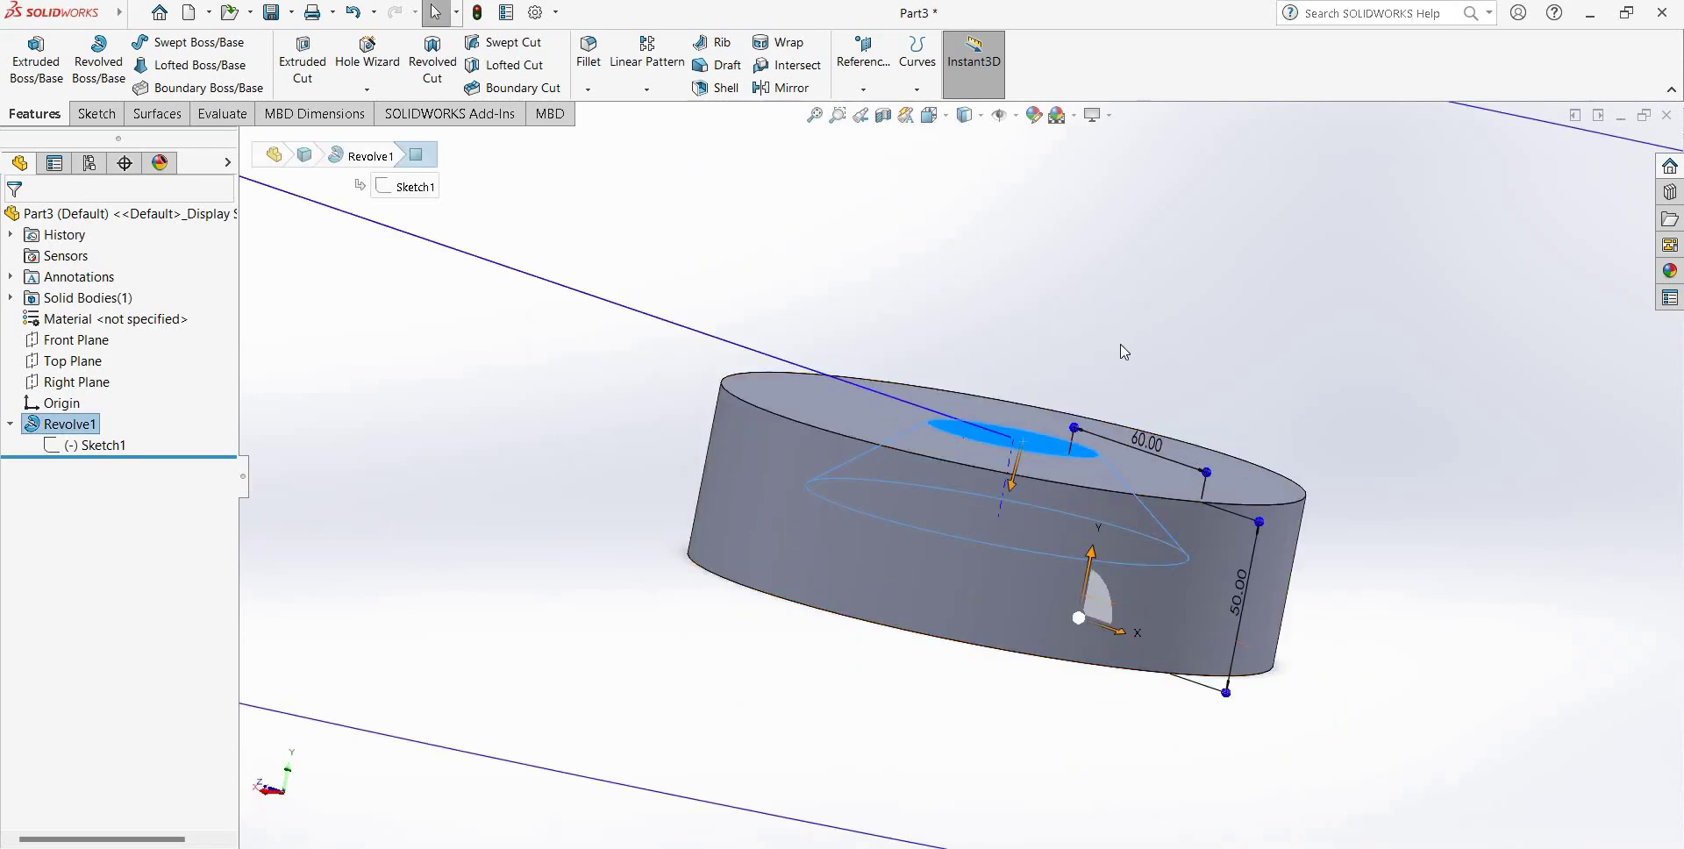
- Edit the revolve's sketch and draw a vertical line joining the two open ends of the V on the profile's inner side
key(z)
click(1332, 349)
key(z)
key(z)
key(z)
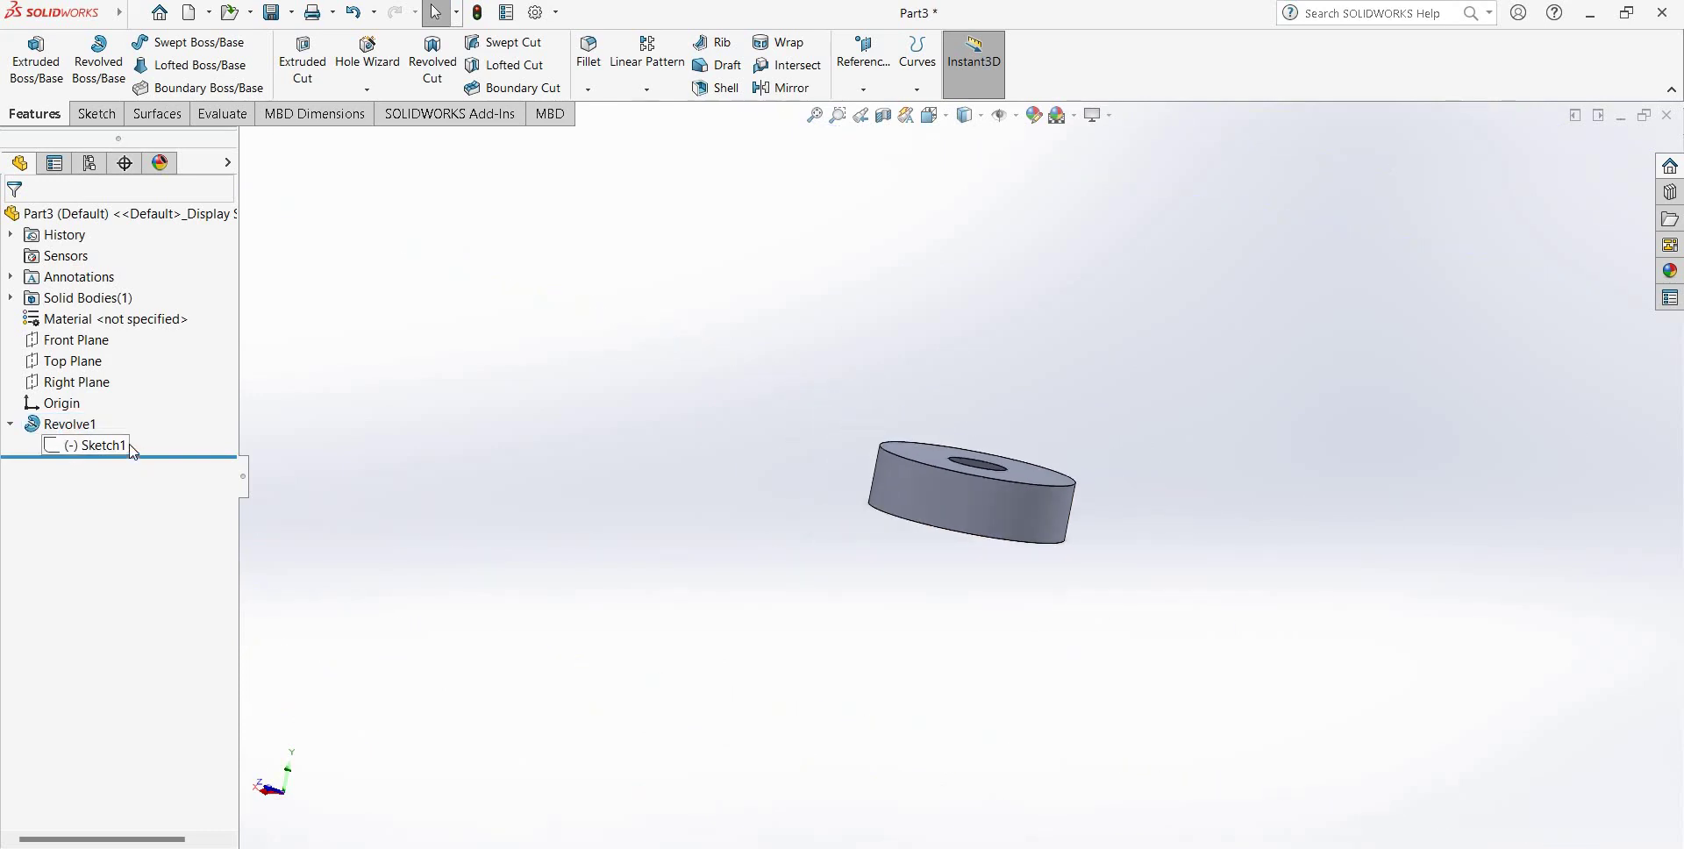
click(104, 444)
click(138, 388)
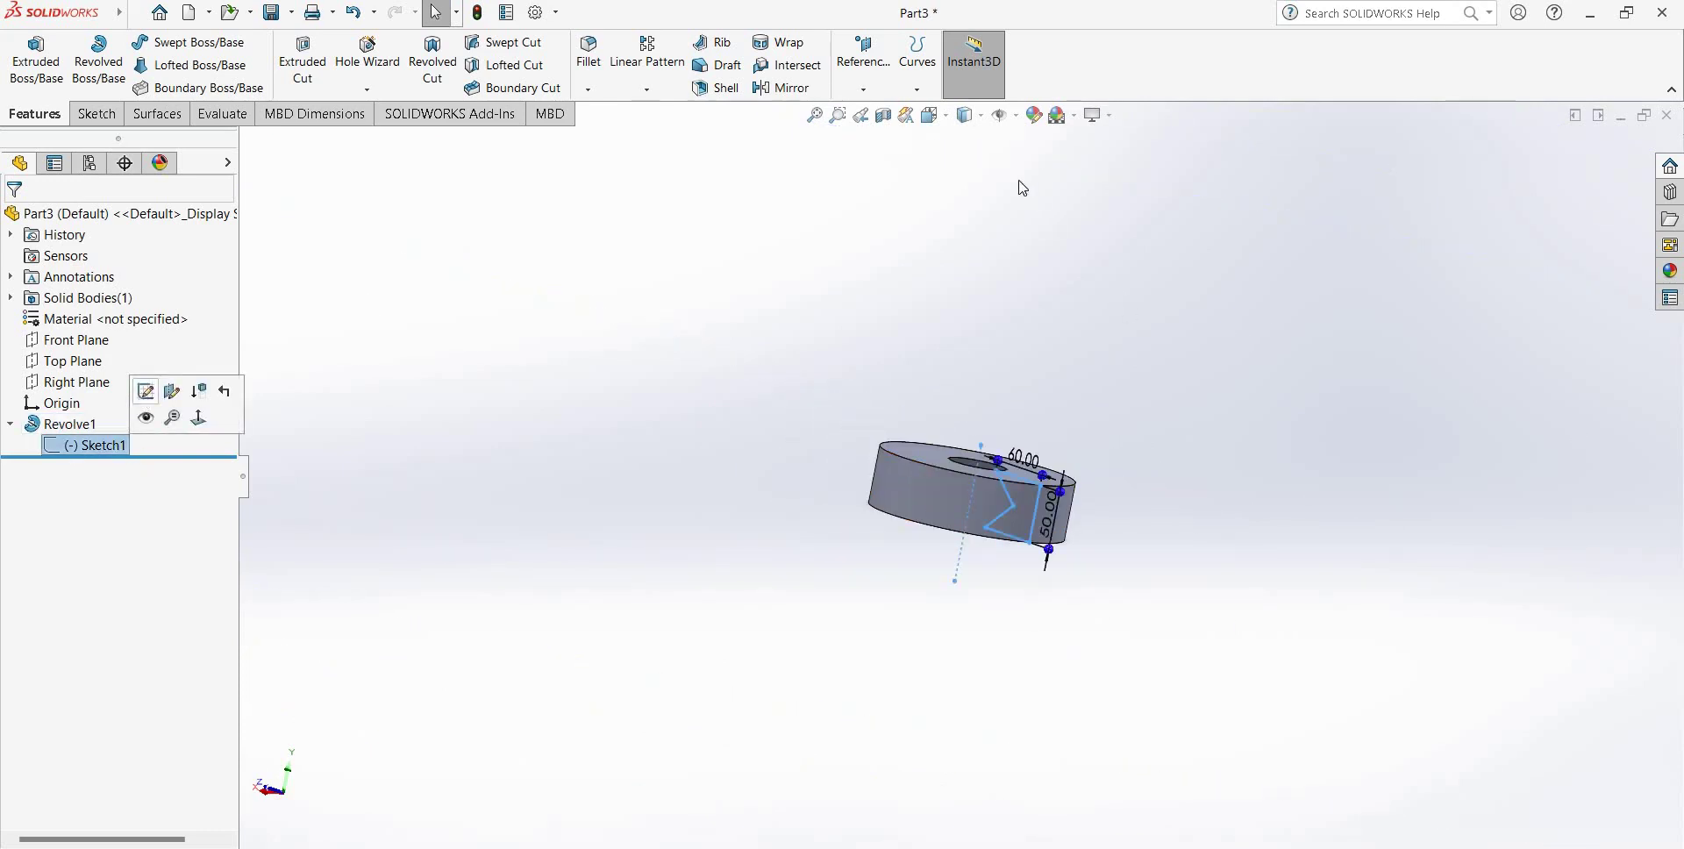
key(ctrl+space)
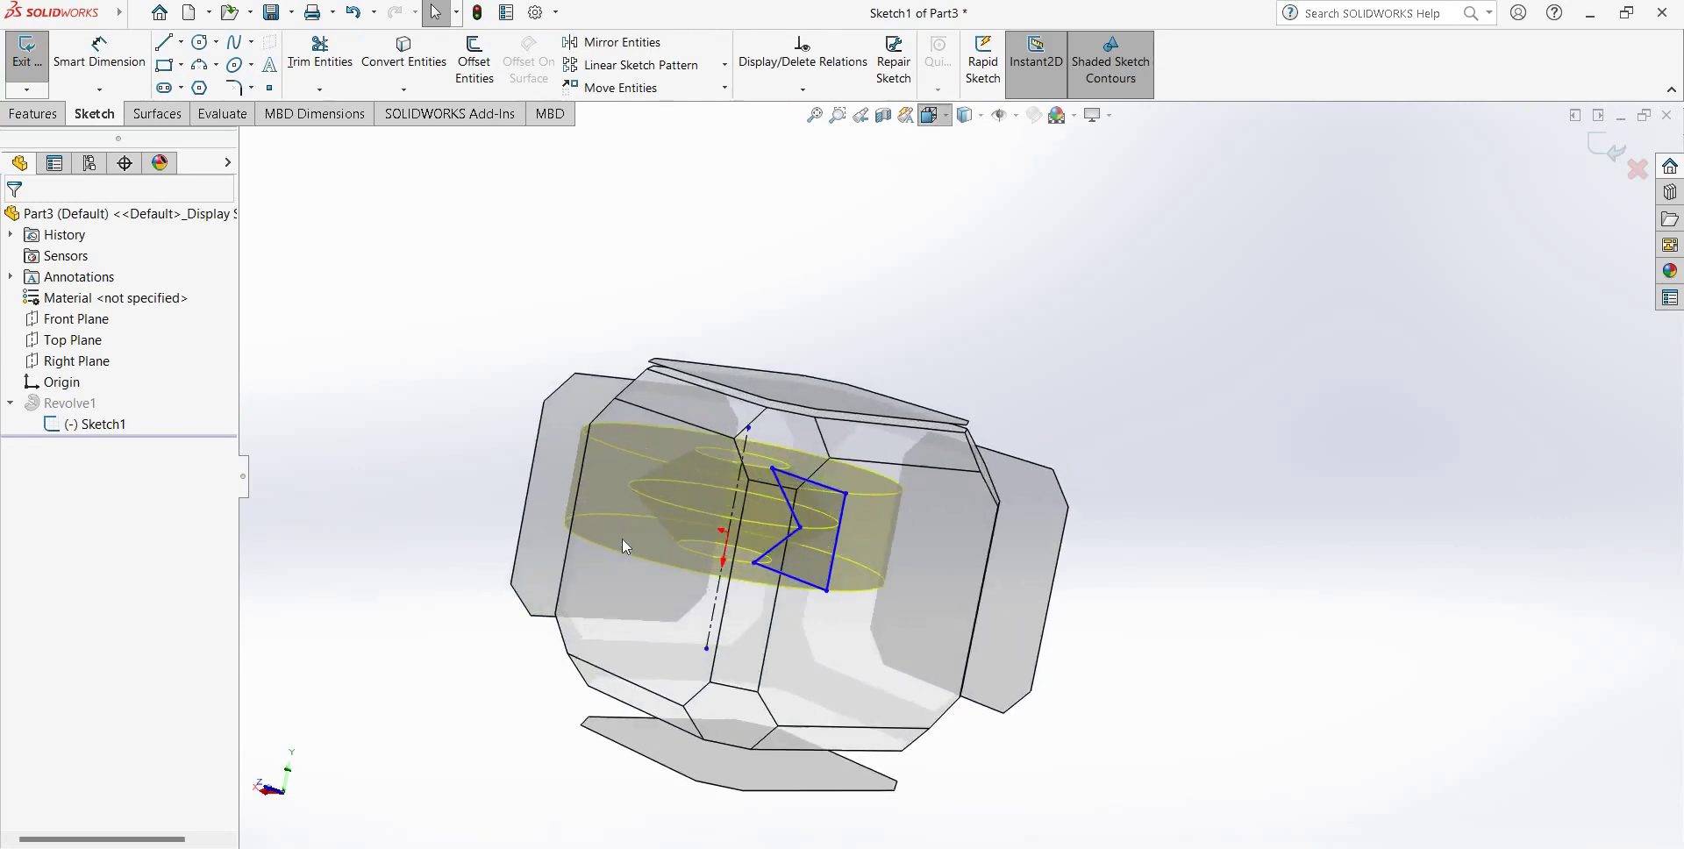
click(621, 539)
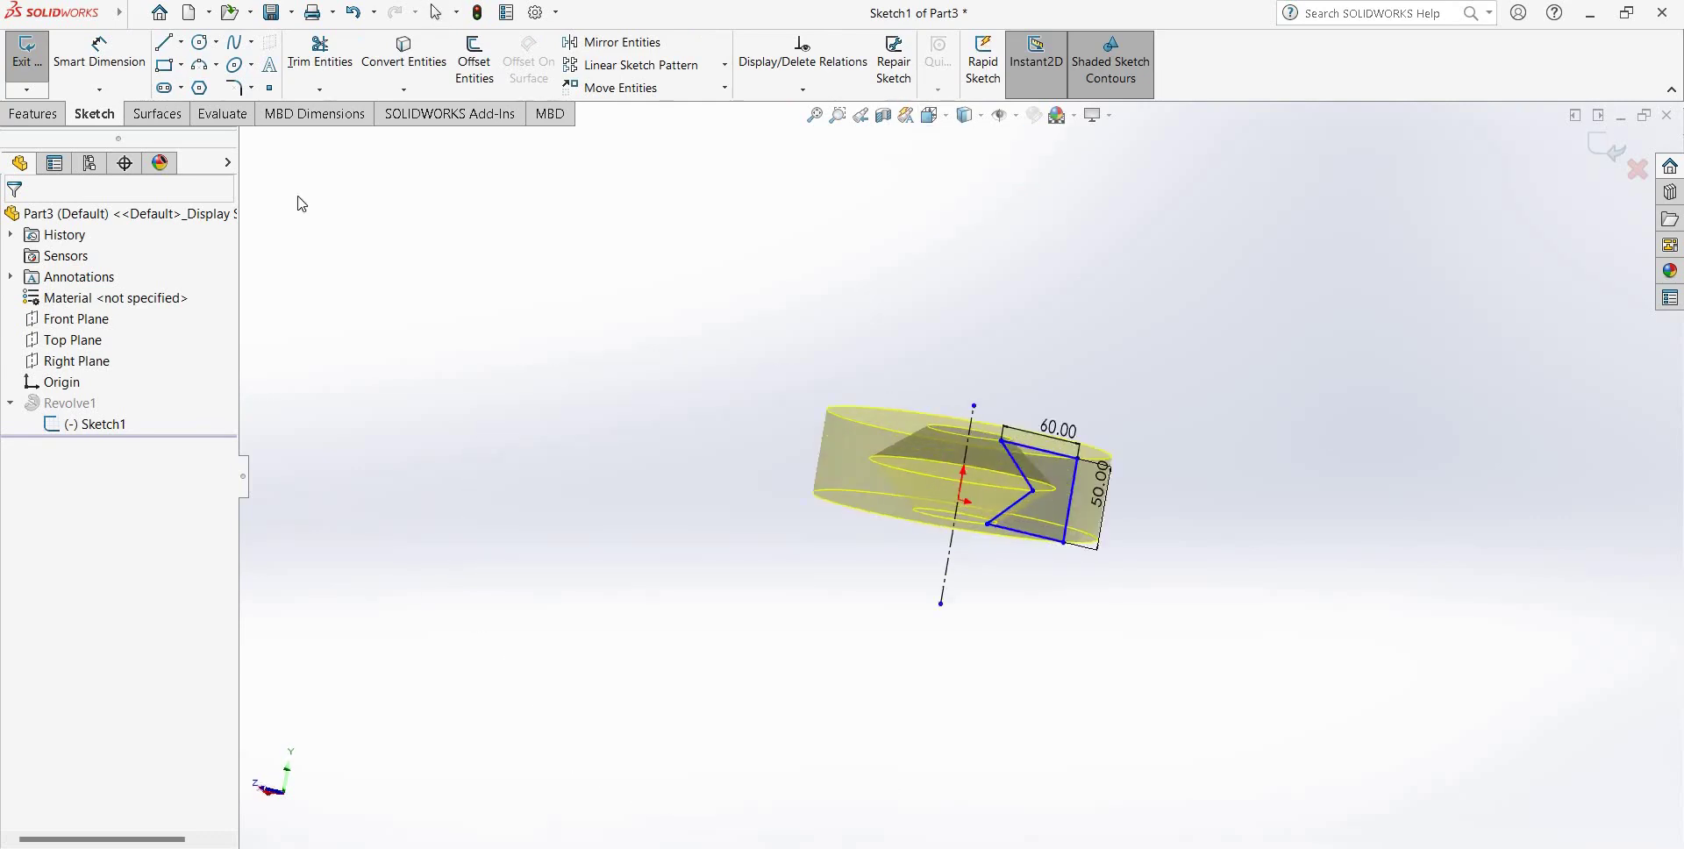
click(163, 41)
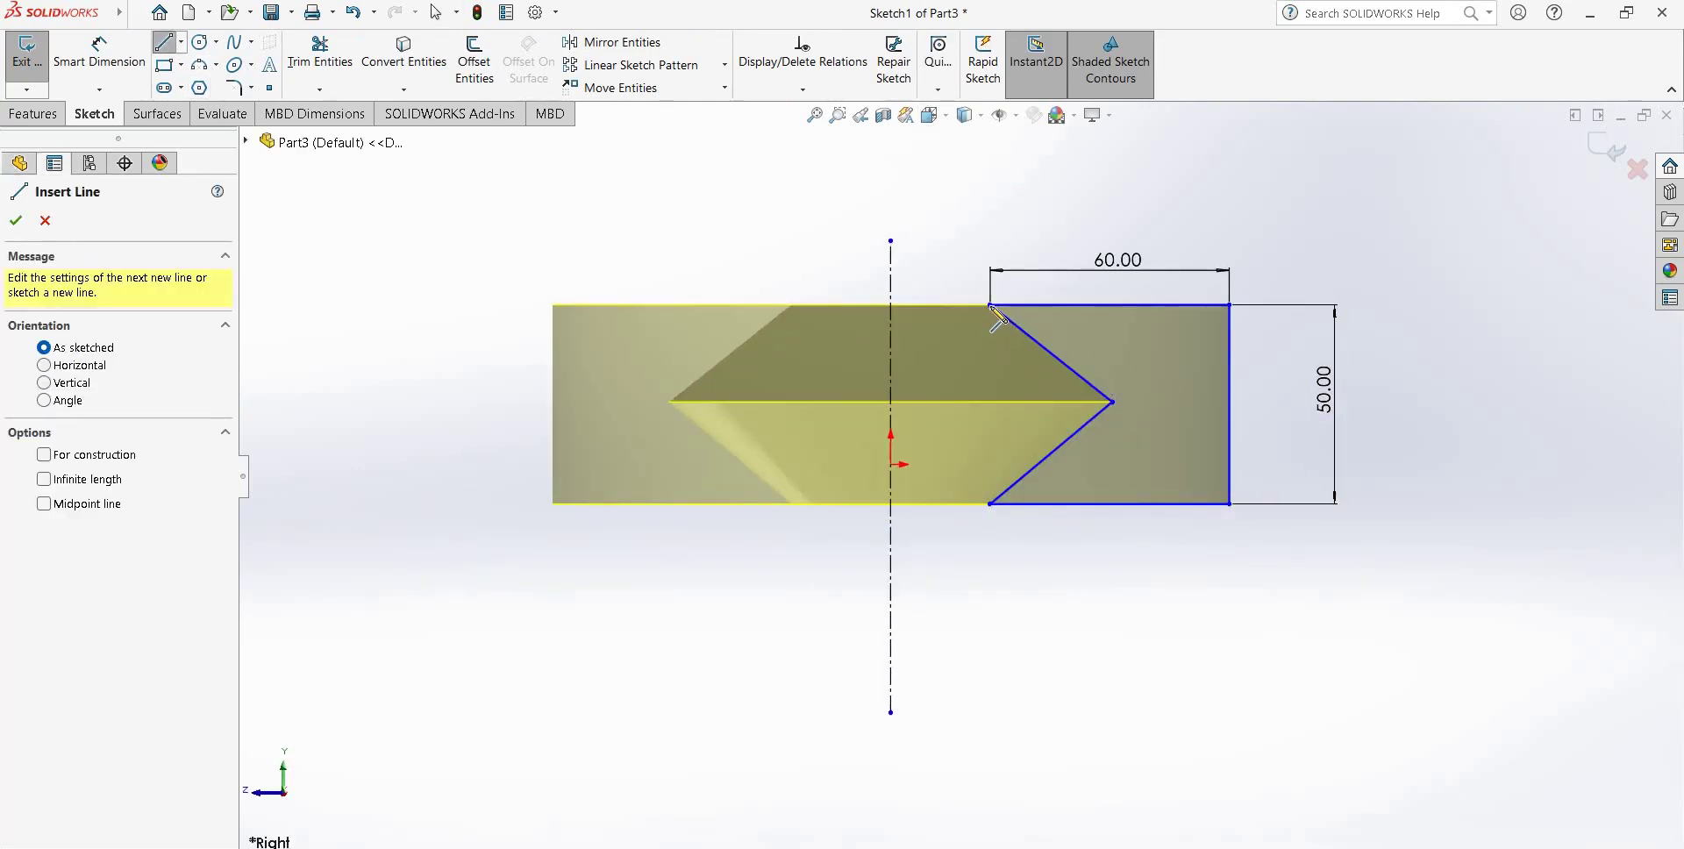
click(990, 504)
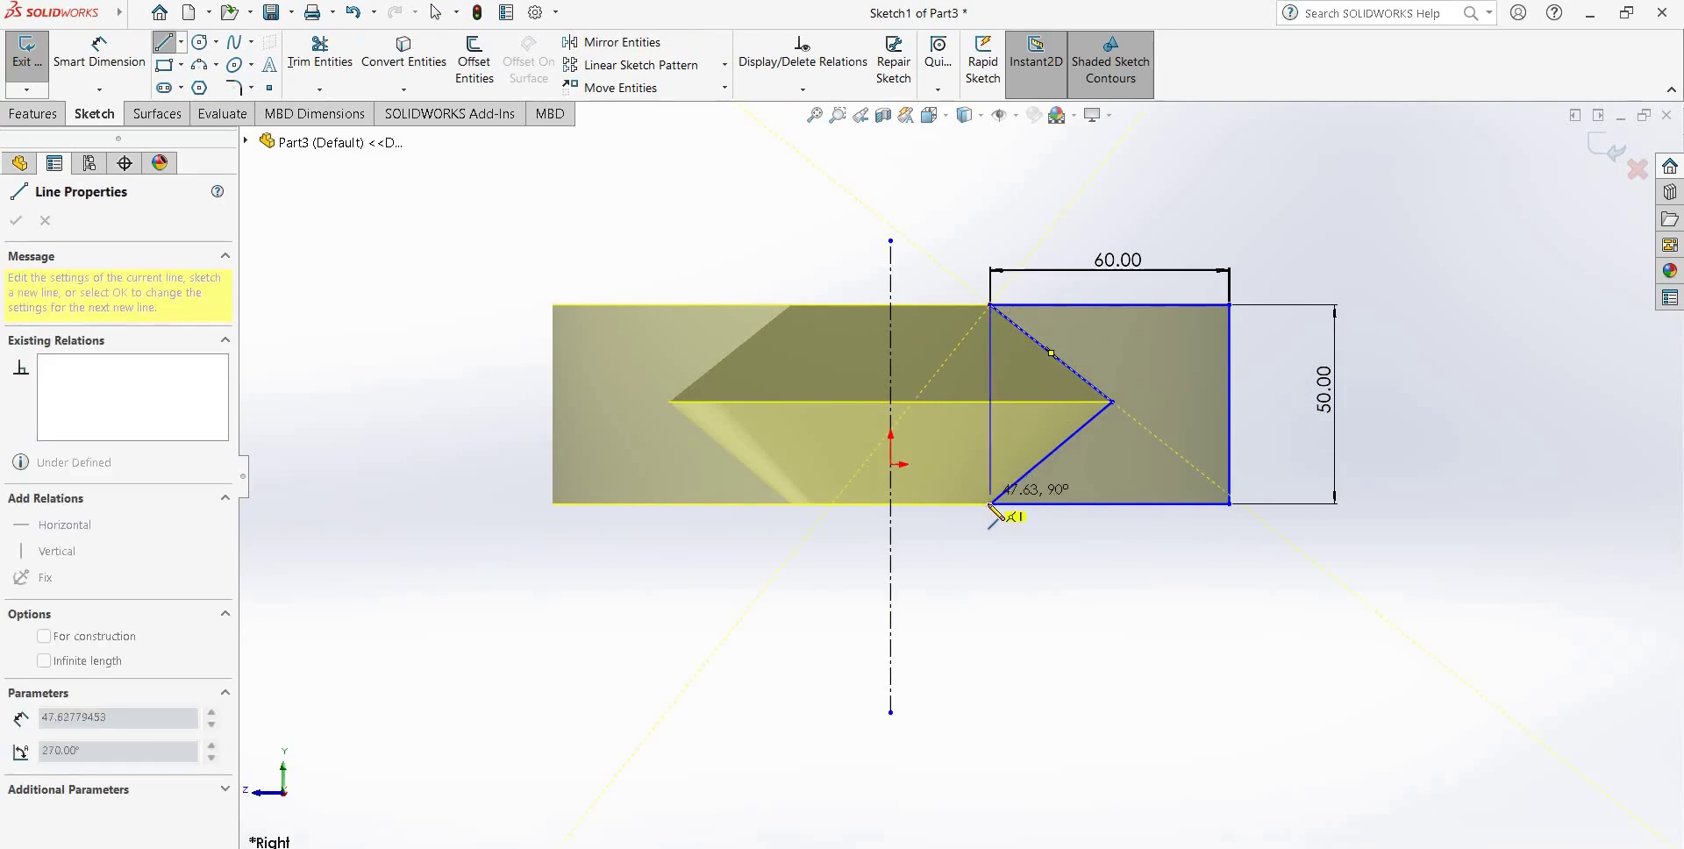
- Trim away both slanted lines of the V and exit the sketch to rebuild the revolve with a straight bore
click(320, 53)
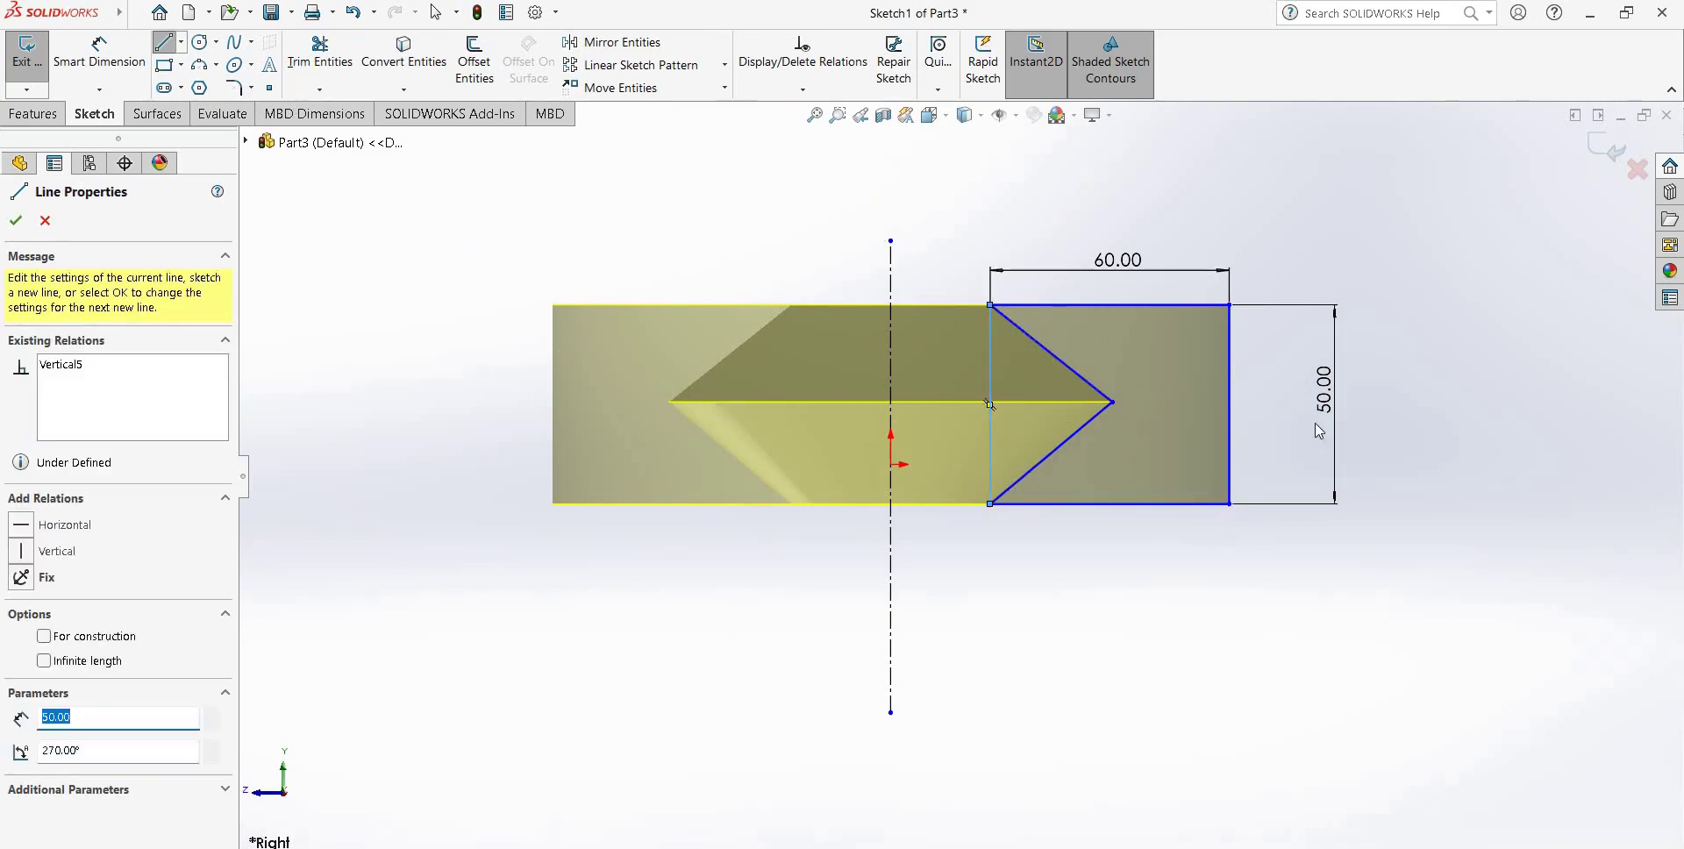
drag(1092, 465, 1086, 360)
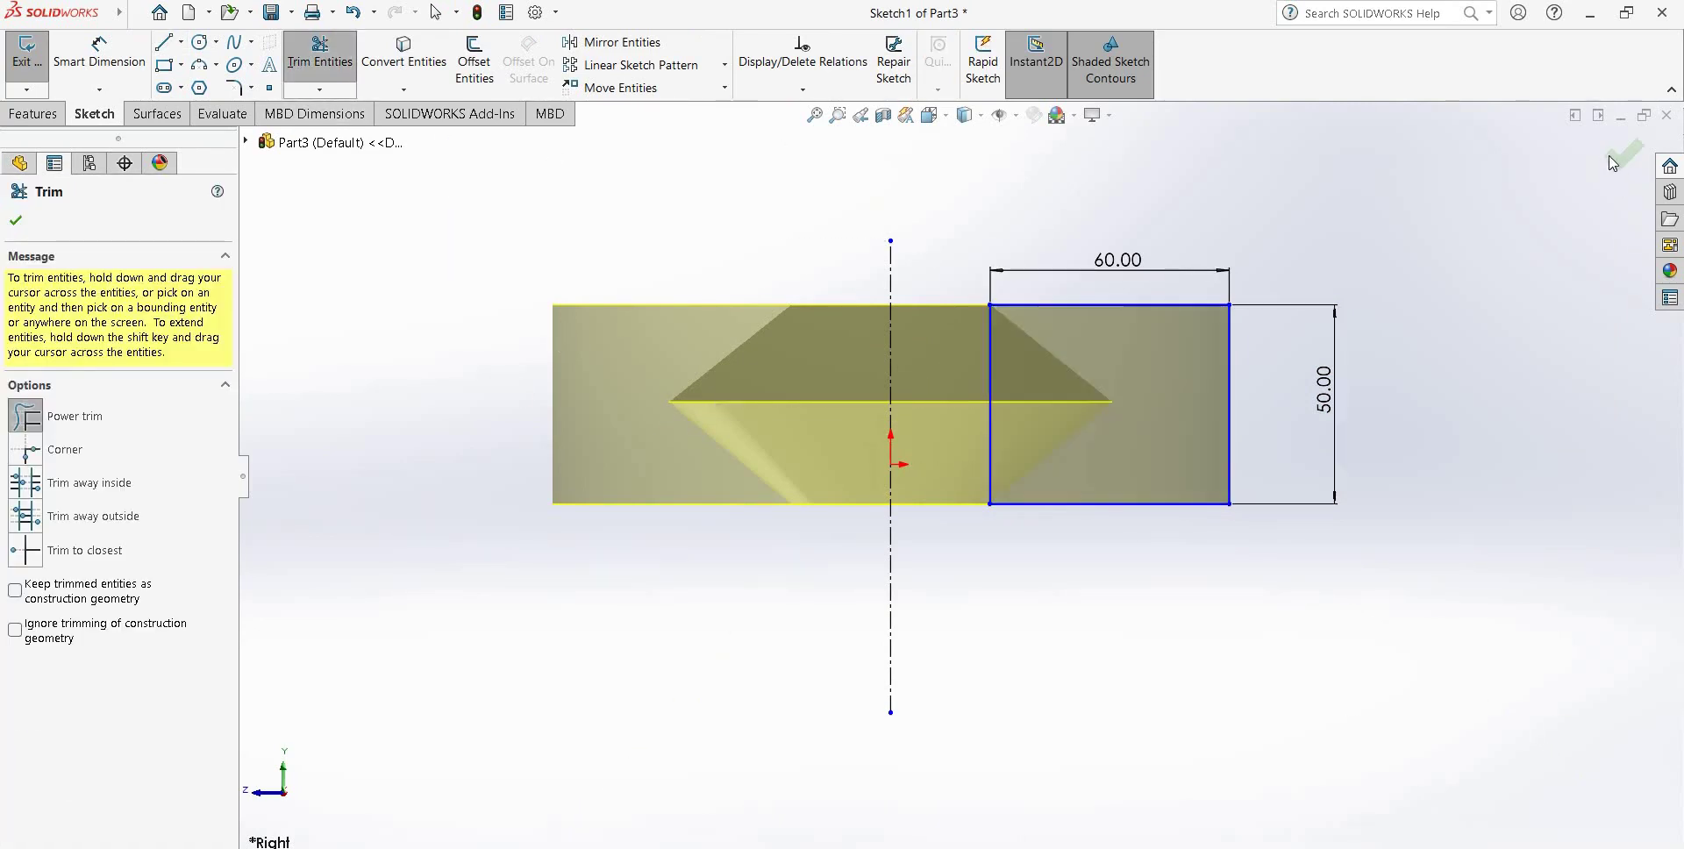
click(1622, 154)
key(ctrl+b)
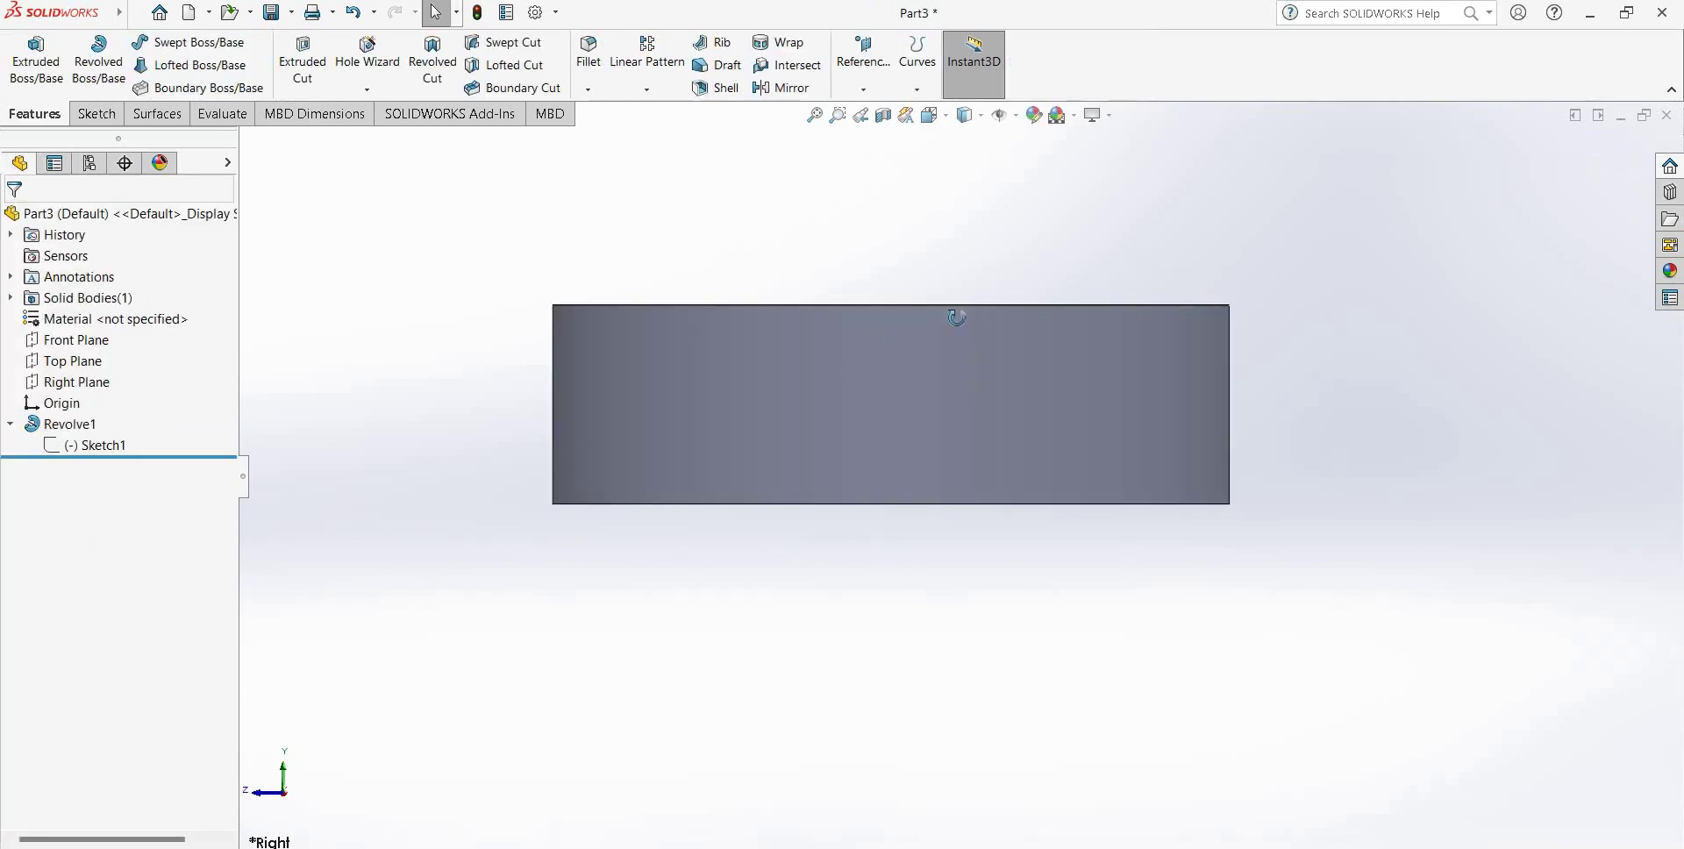
- Examine the rebuilt ring and its straight central hole from above and at an oblique angle
scroll(959, 364, up, 3)
middle_drag(959, 364, 878, 443)
scroll(772, 438, down, 2)
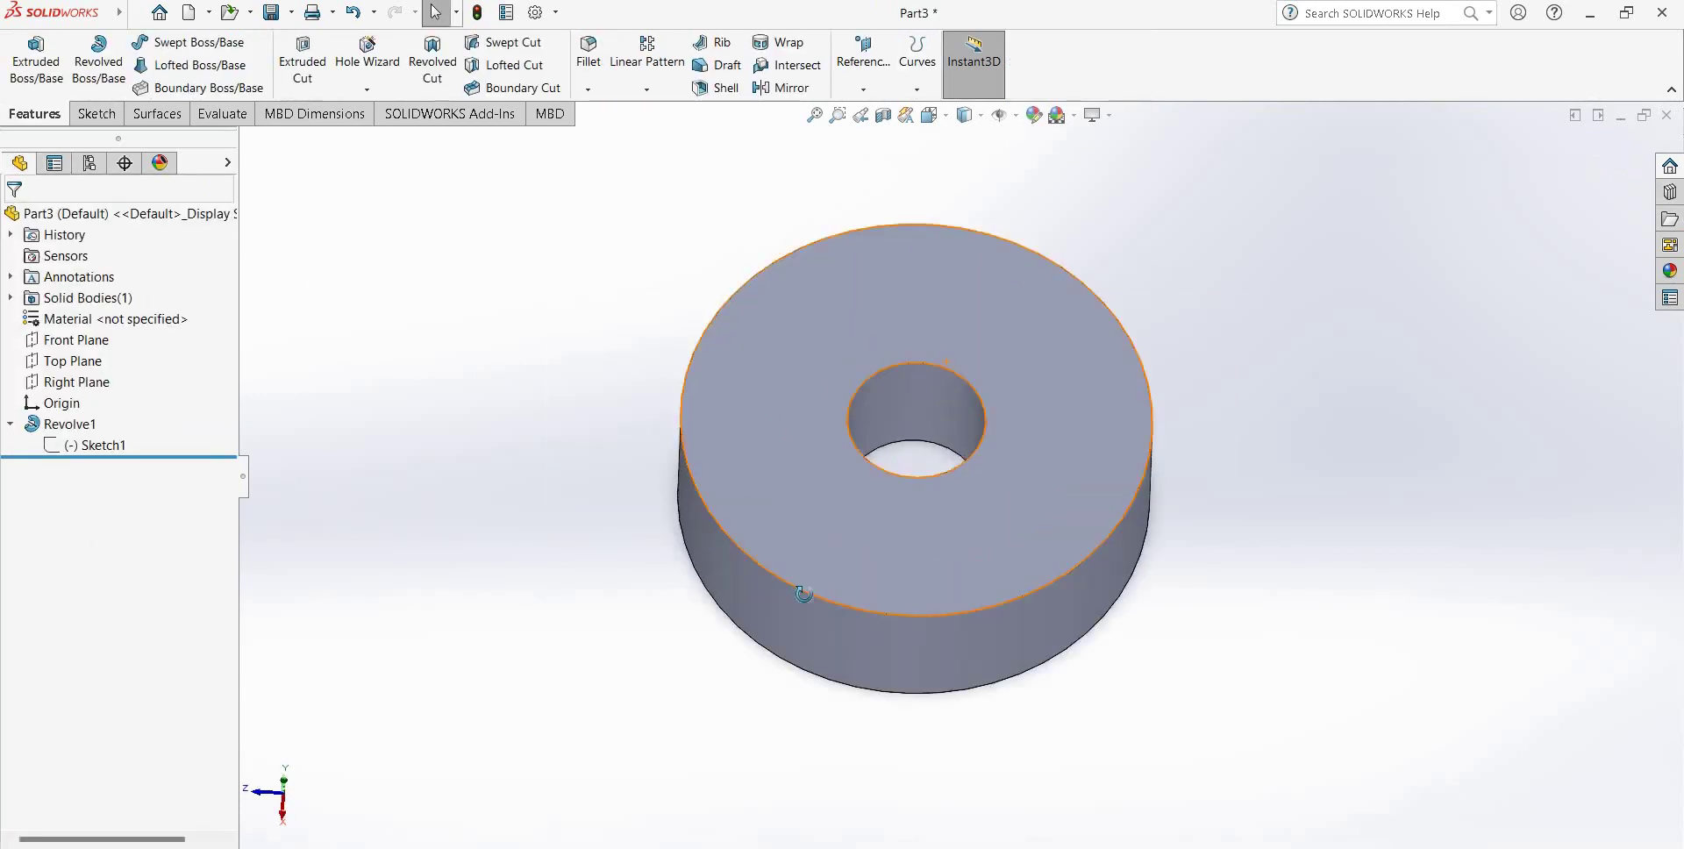
middle_drag(804, 588, 923, 418)
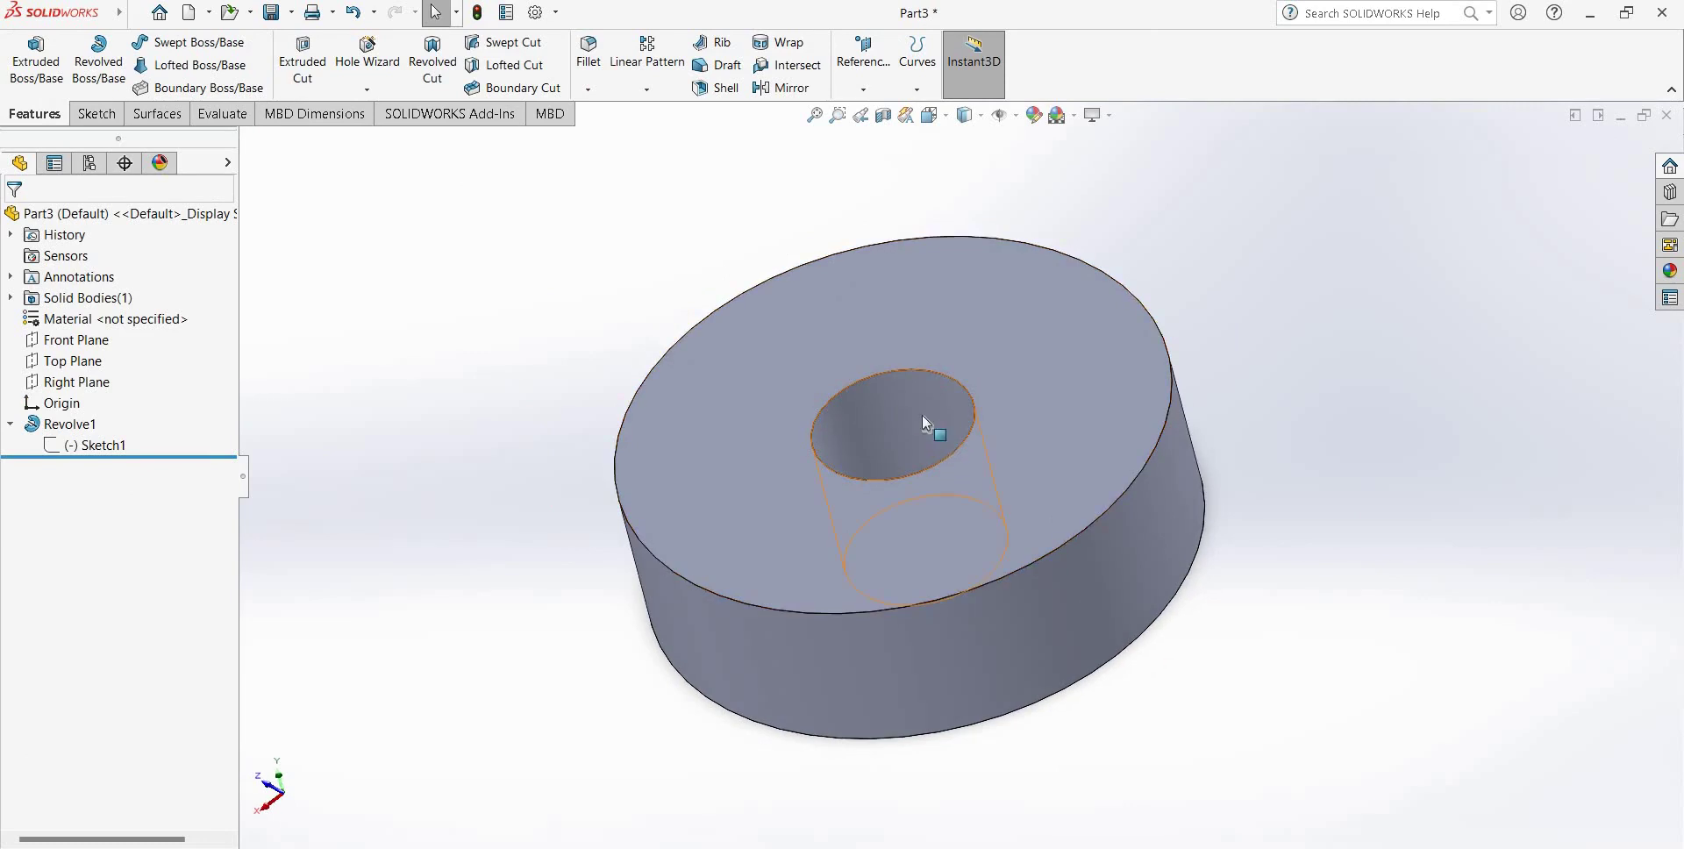
key(ctrl+4)
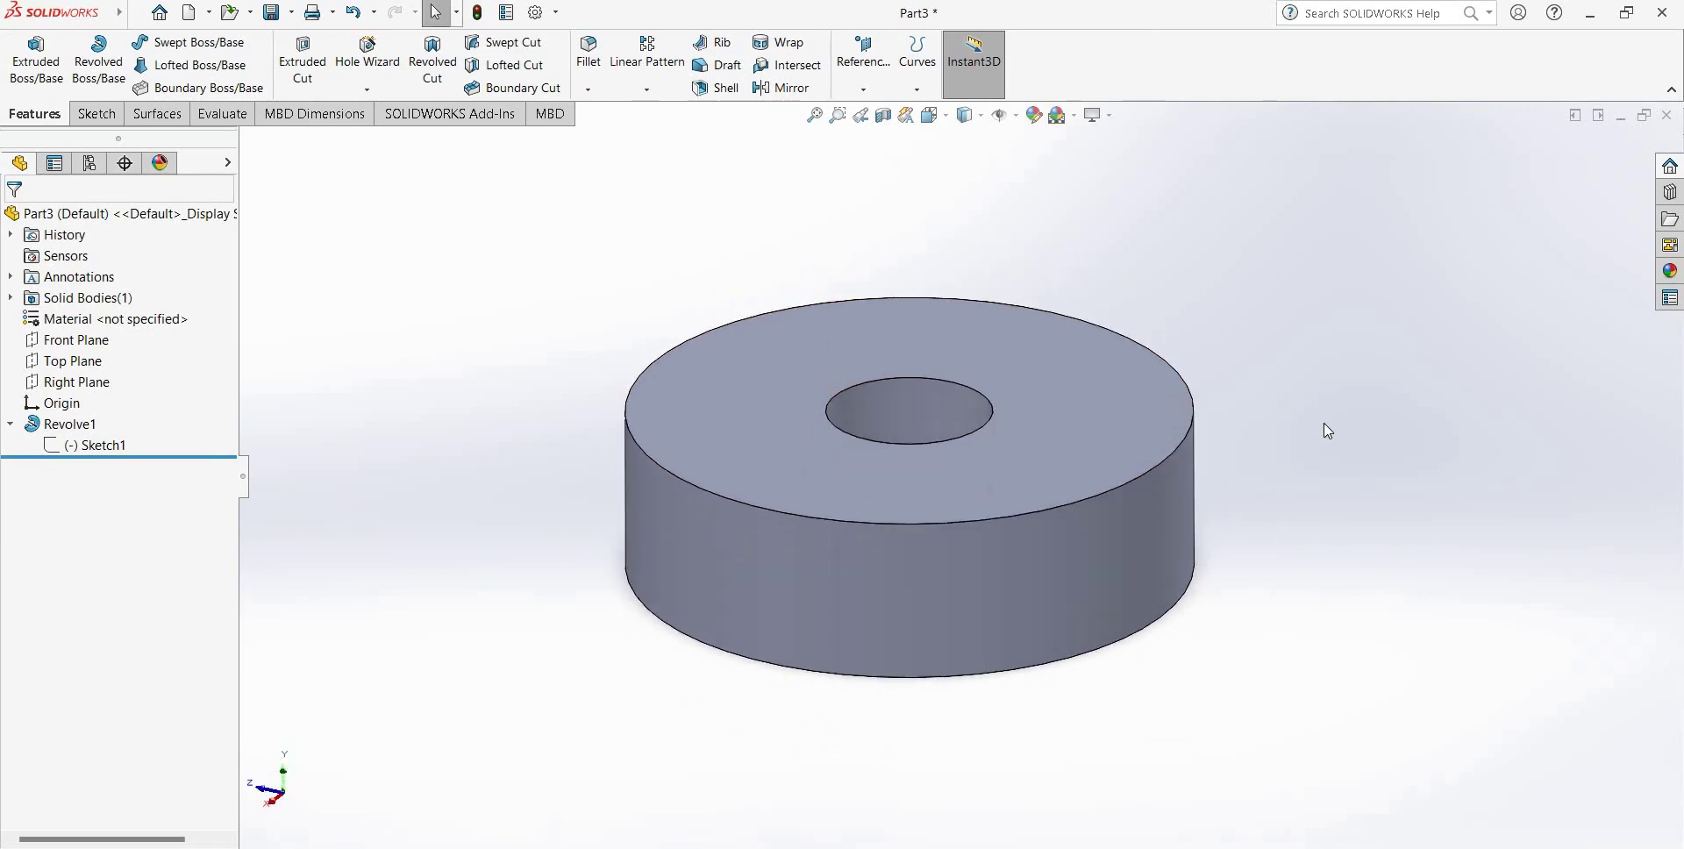